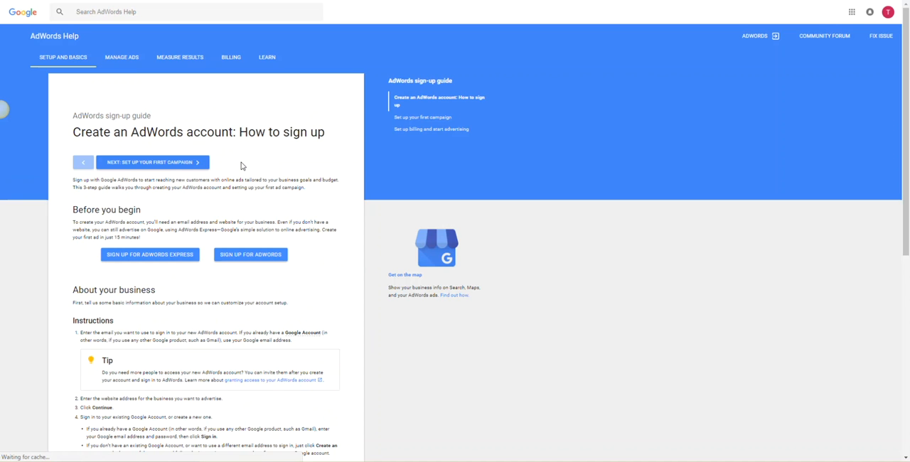
- Open the standard AdWords sign-up from the help guide and start creating the first campaign
scroll(294, 179, "down", 2)
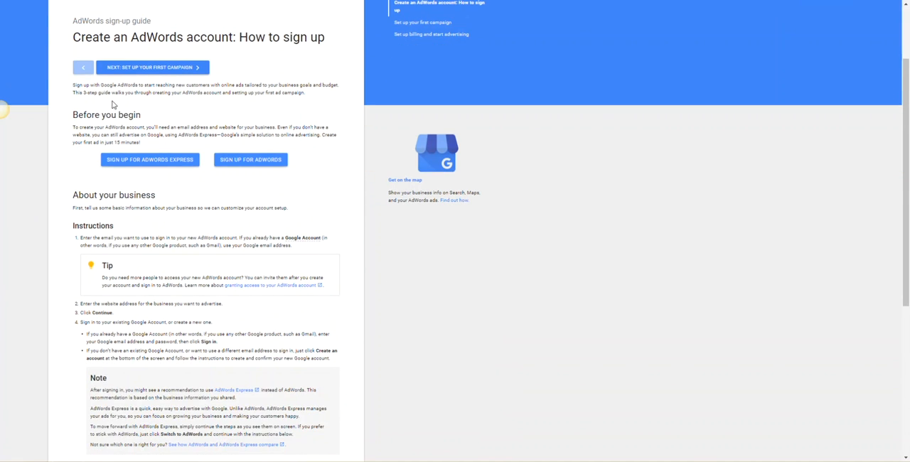
left_click(251, 159)
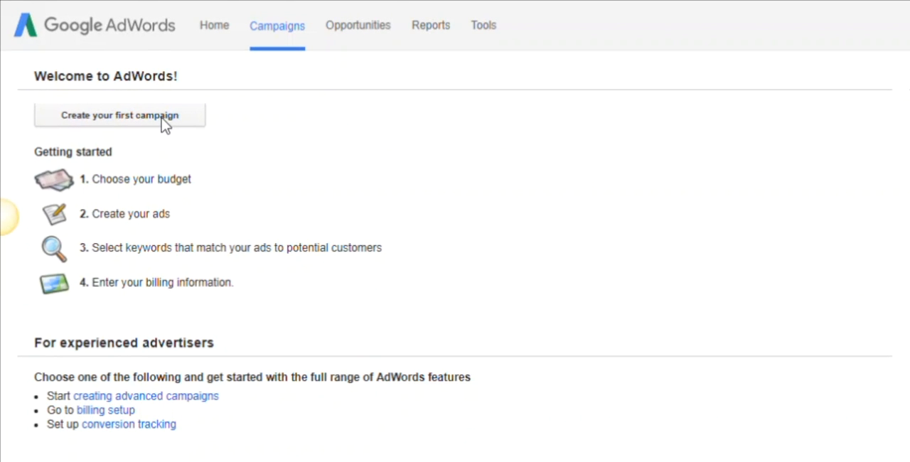
left_click(162, 117)
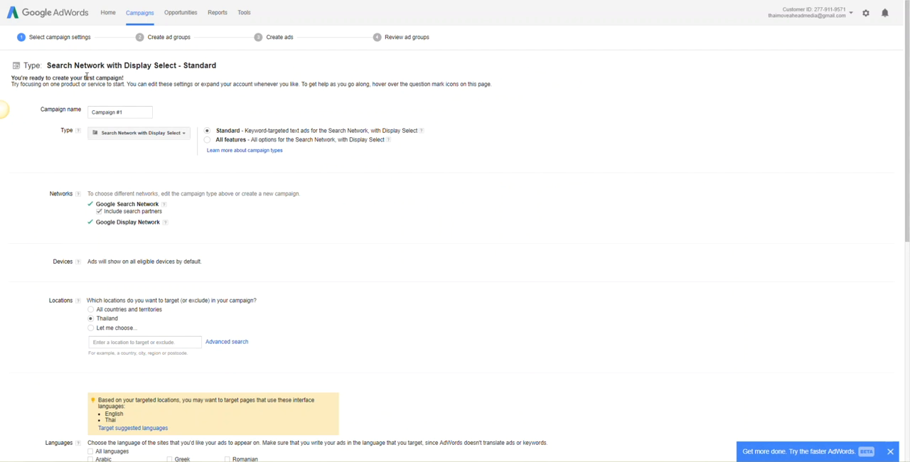
- Name the campaign "Bangkok - Search - PPC"
triple_click(128, 116)
type("Banf")
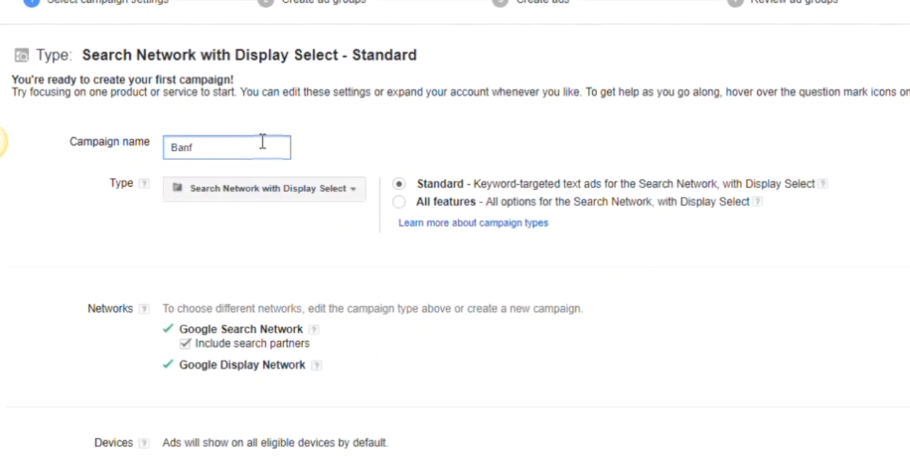
key("BackSpace")
type("gkok")
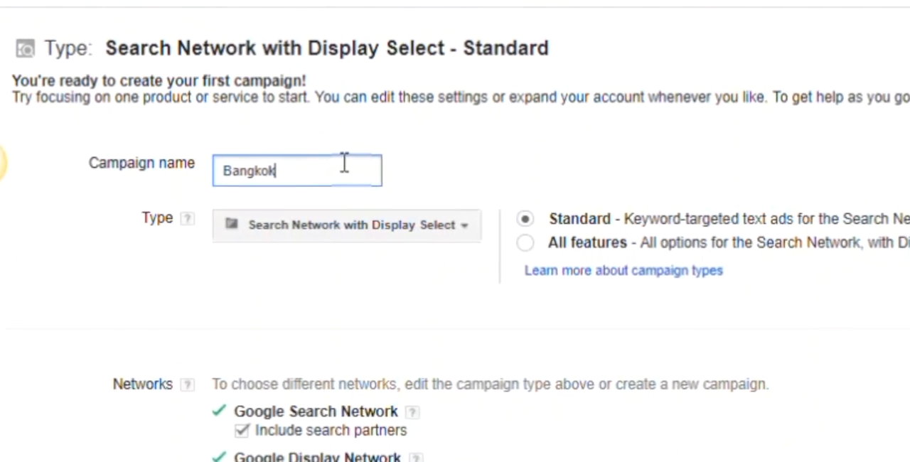
type(" - Search")
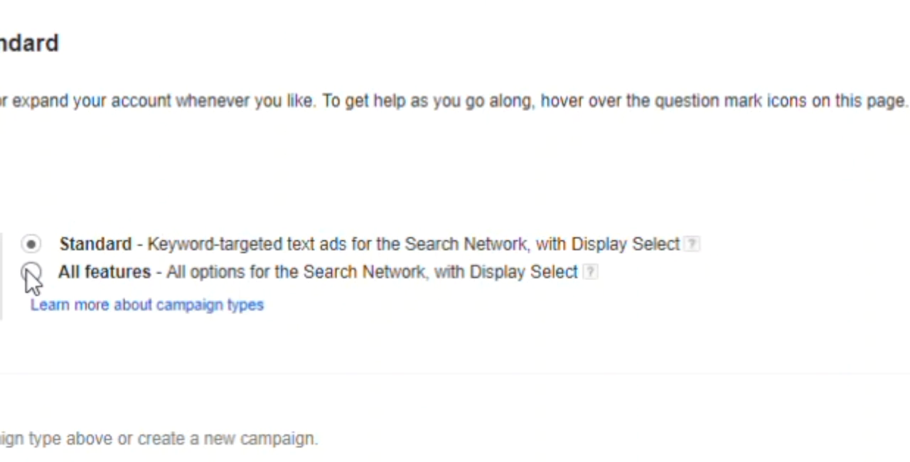
- Set the campaign type to Search Network only with All features, accepting the loss of earlier changes
left_click(902, 4)
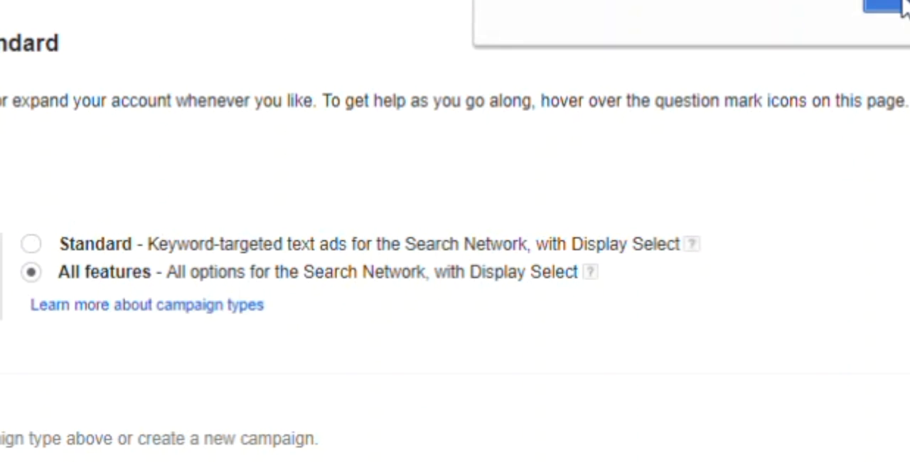
scroll(597, 412, "down", 1)
scroll(598, 425, "down", 2)
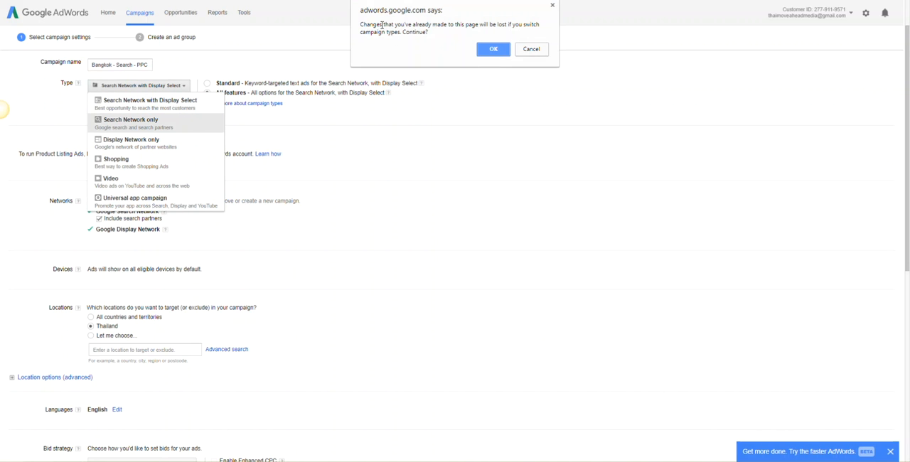
left_click(492, 51)
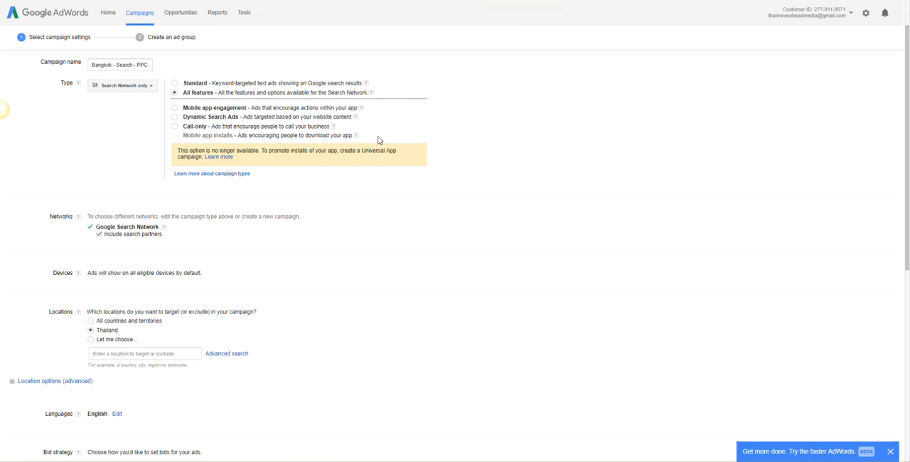
- Choose a custom campaign location and target the city Bangkok, Bangkok, Thailand
scroll(181, 195, "down", 1)
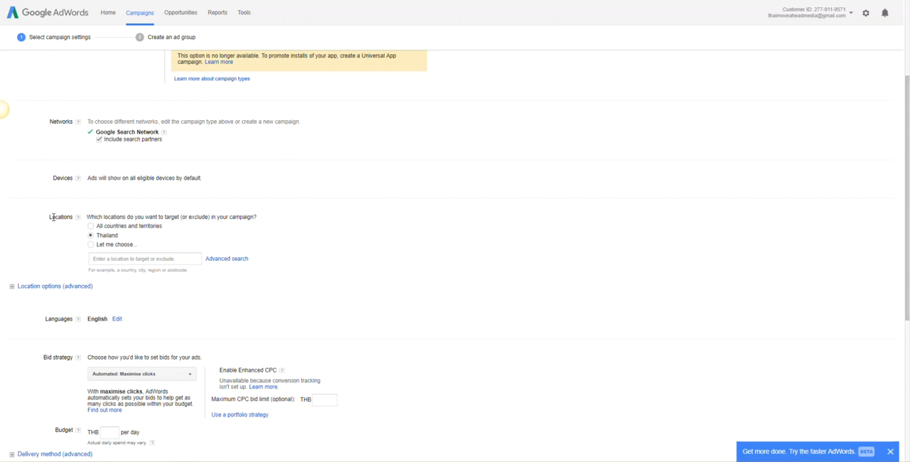
left_click(112, 246)
left_click(139, 262)
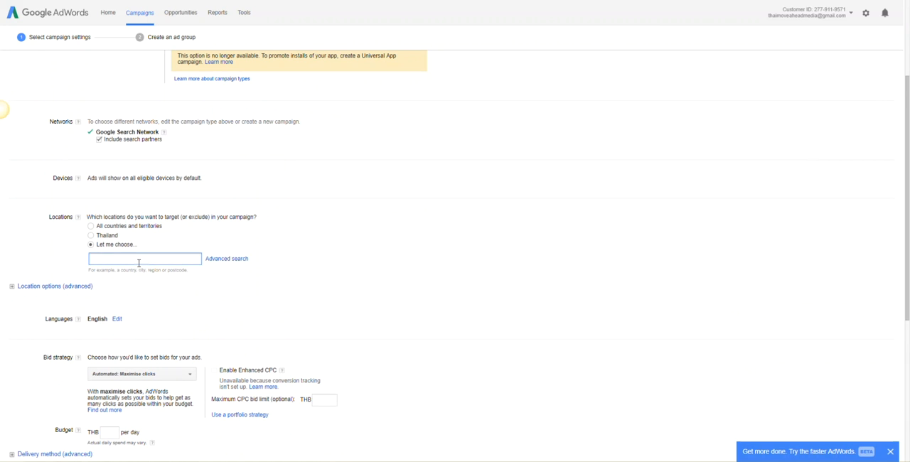
type("Bangkok")
key("BackSpace")
key("BackSpace")
key("BackSpace")
type("gk")
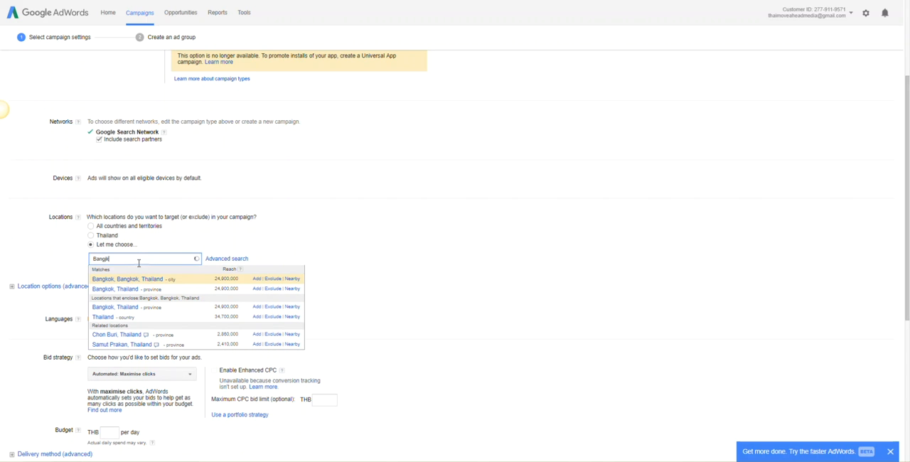
type("ok")
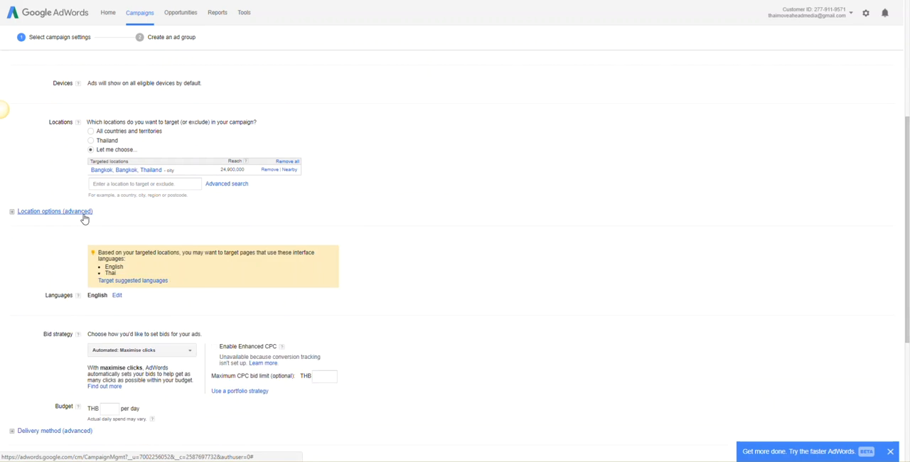
- In the advanced location options, set the target to people in my targeted location
left_click(84, 218)
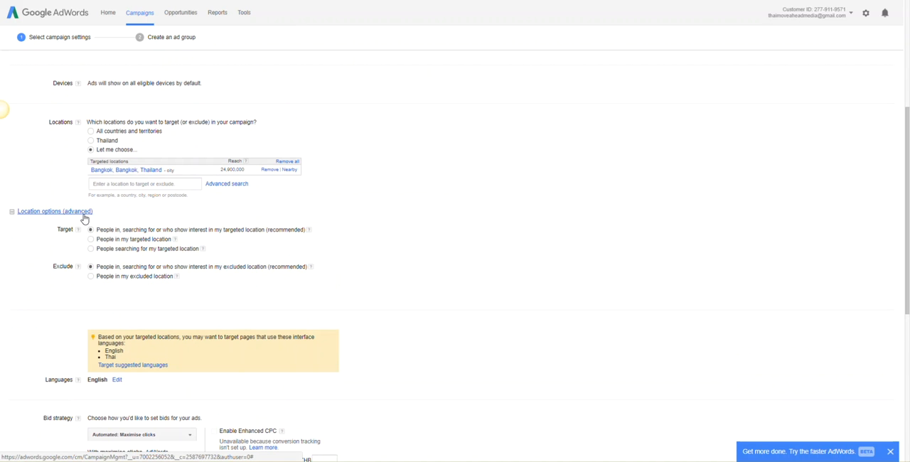
left_click(71, 216)
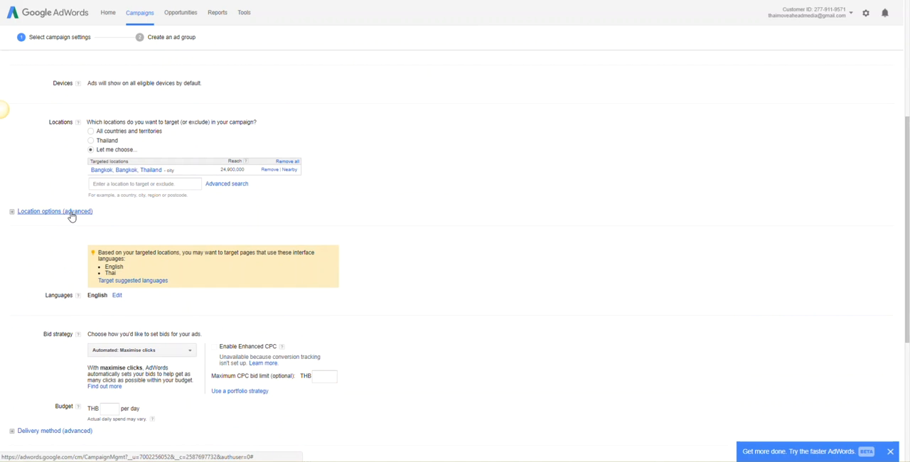
left_click(71, 216)
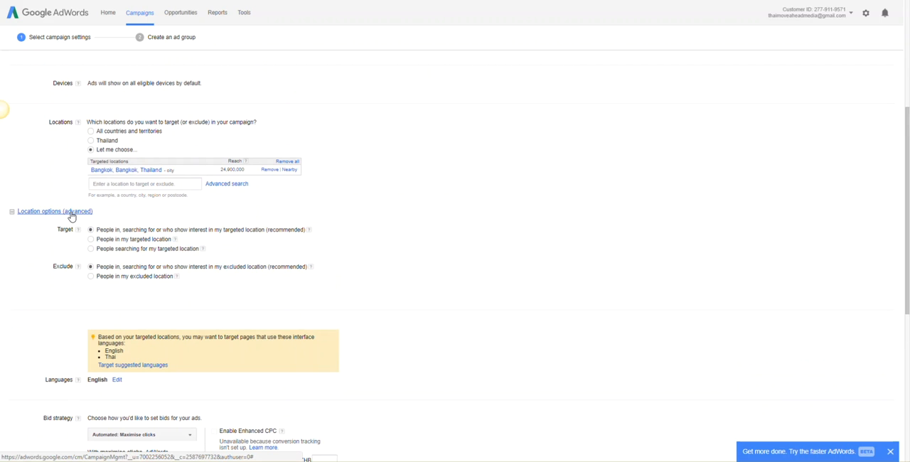
double_click(286, 231)
left_click(125, 240)
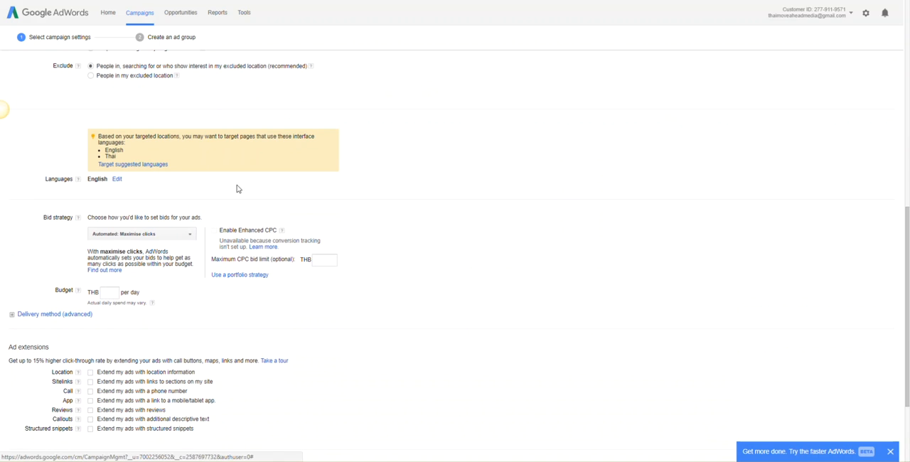
- Open the campaign's language selection for editing and set the bid strategy to Manual CPC
left_click(117, 182)
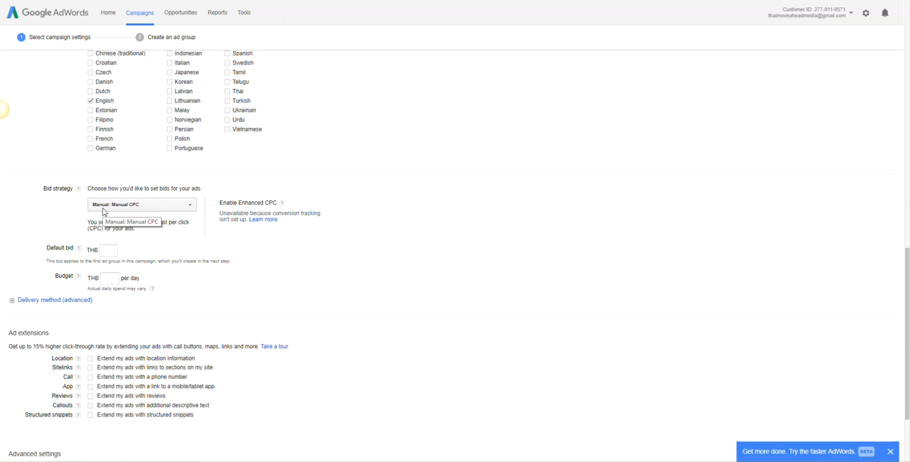
left_click(137, 208)
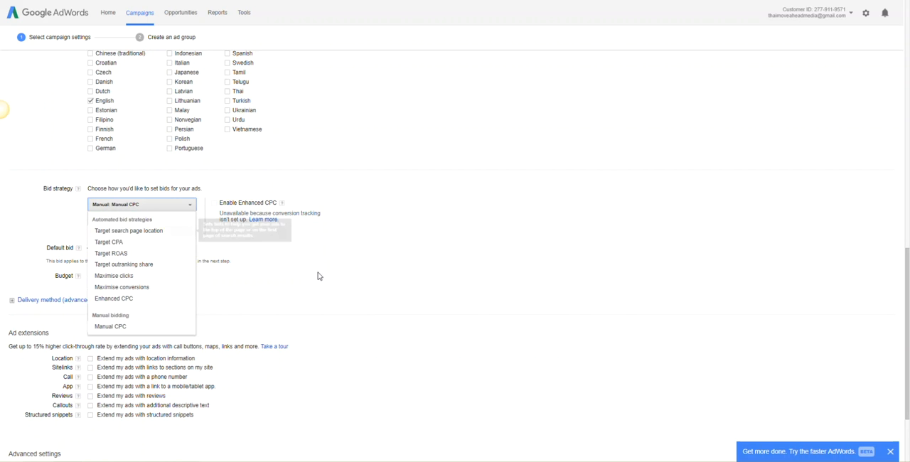
left_click(432, 272)
left_click(128, 206)
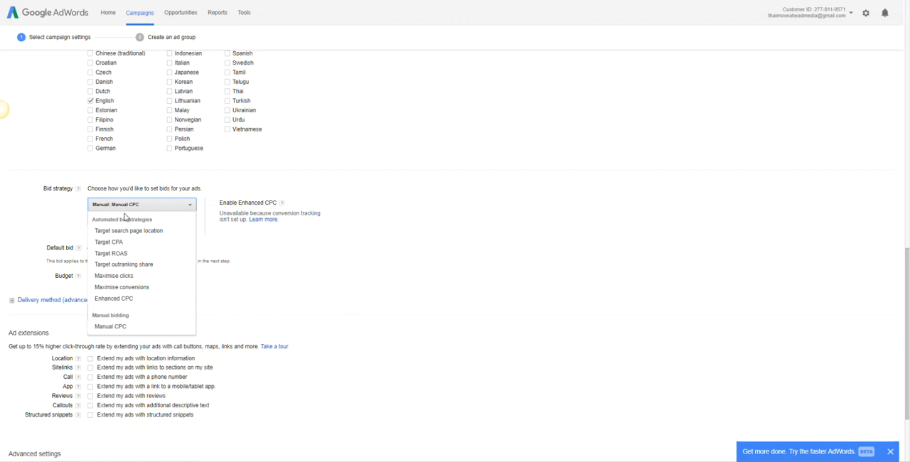
left_click(135, 326)
- Read the help explanation for the default bid
left_click(109, 250)
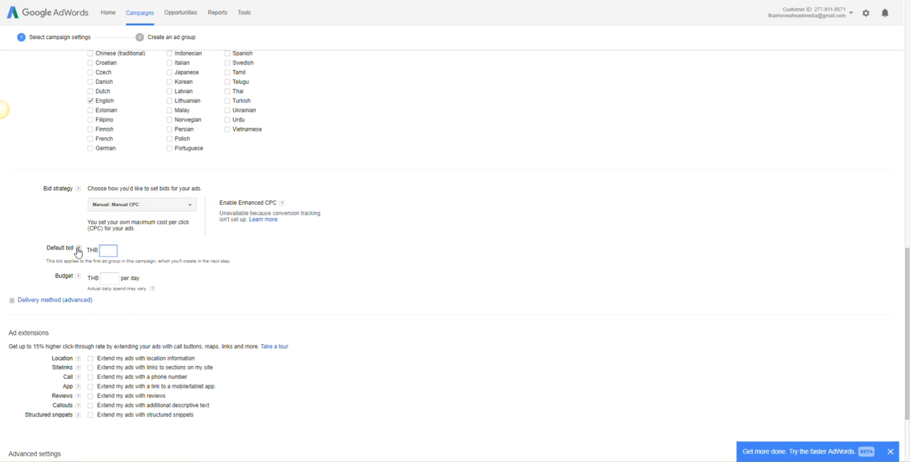
left_click(78, 250)
left_click(422, 257)
left_click(78, 248)
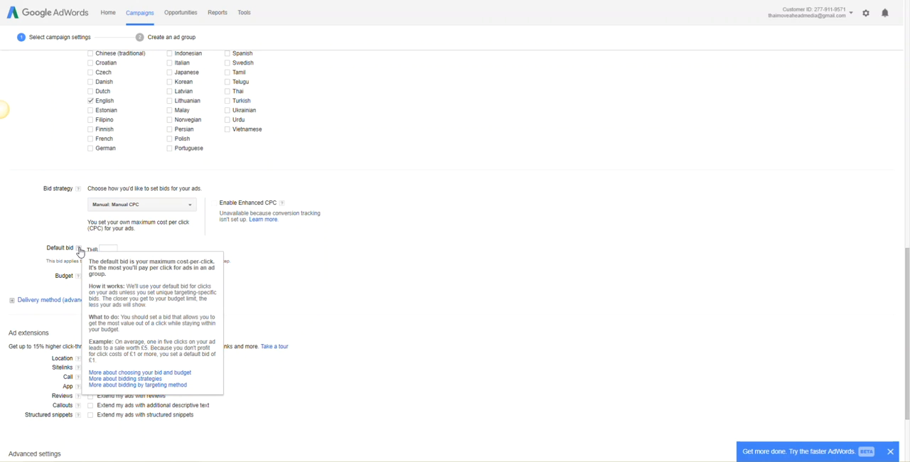
left_click(337, 266)
scroll(217, 359, "up", 2)
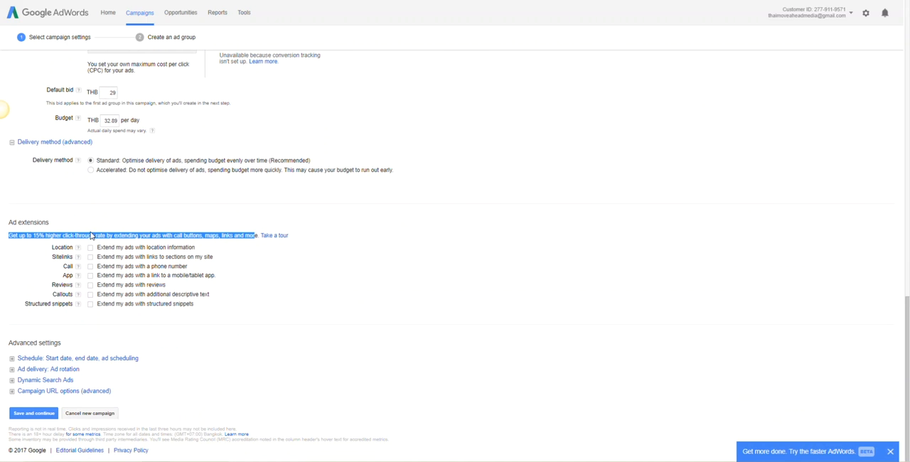
- Enable the location ad extension and open its Google My Business settings to examine the linked account's locations
left_click(98, 221)
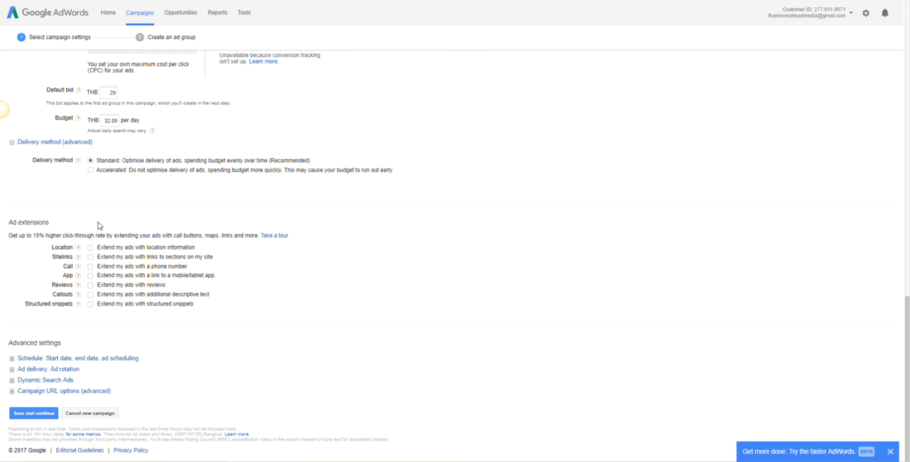
left_click_drag(13, 235, 186, 235)
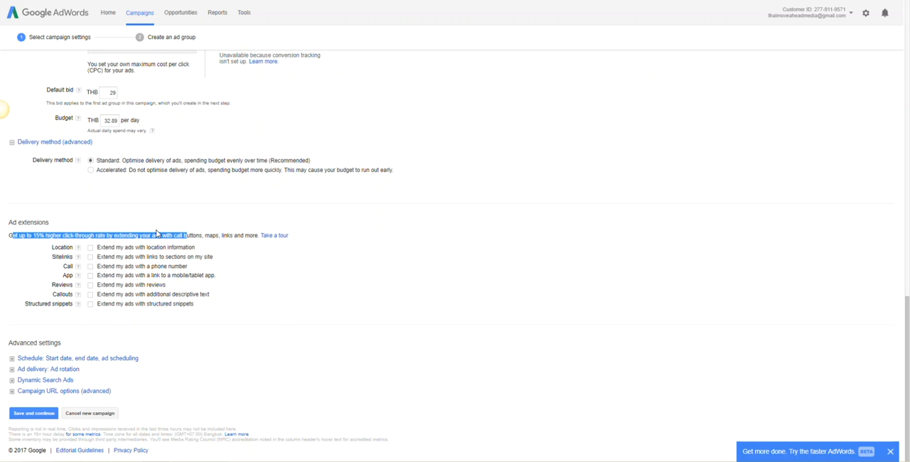
left_click(158, 235)
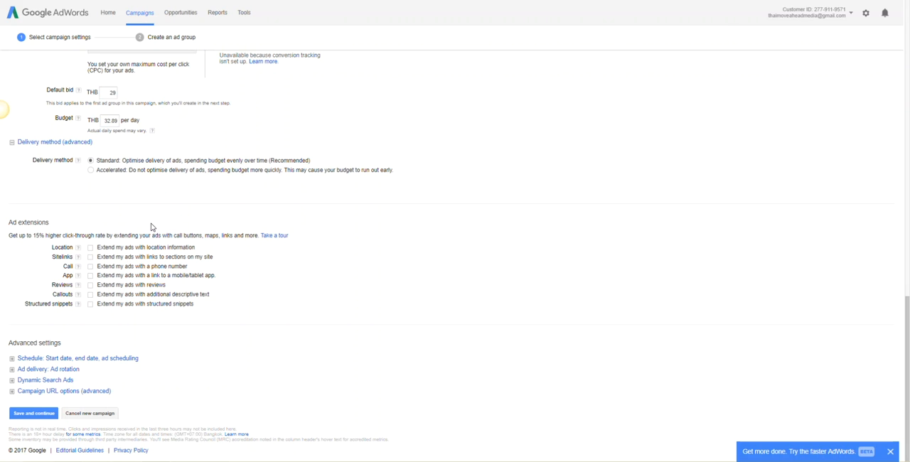
left_click(92, 248)
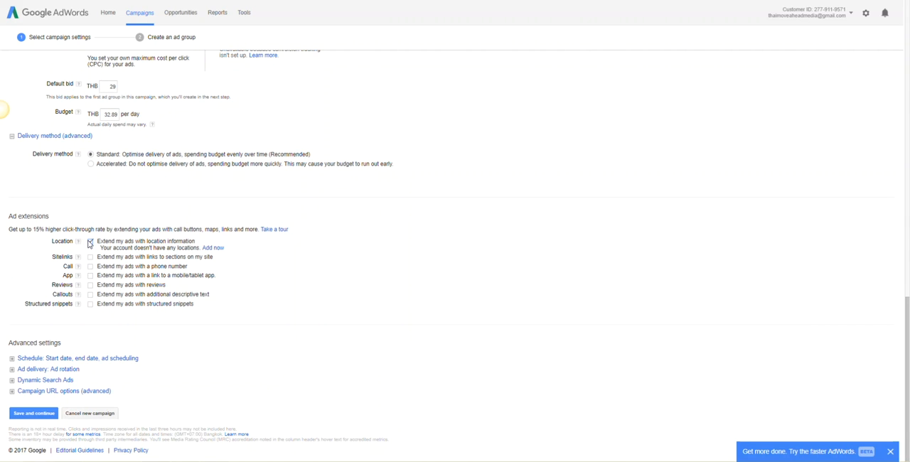
mouse_move(79, 243)
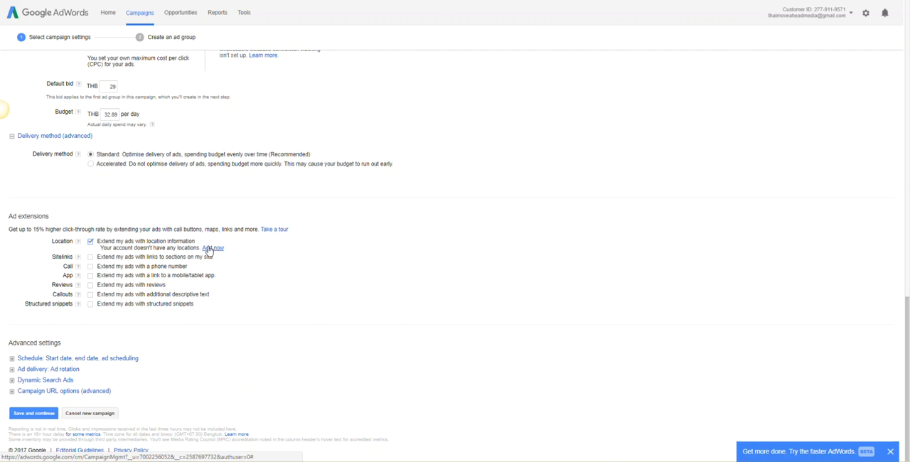
left_click(209, 248)
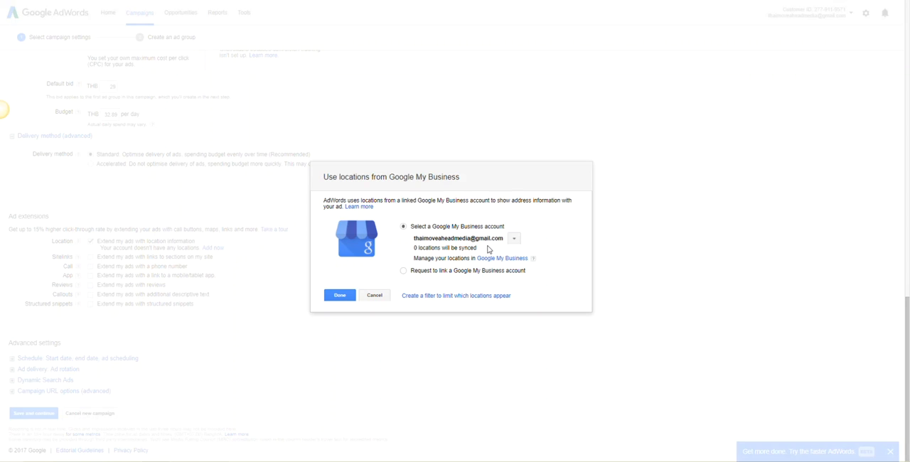
left_click_drag(489, 250, 413, 247)
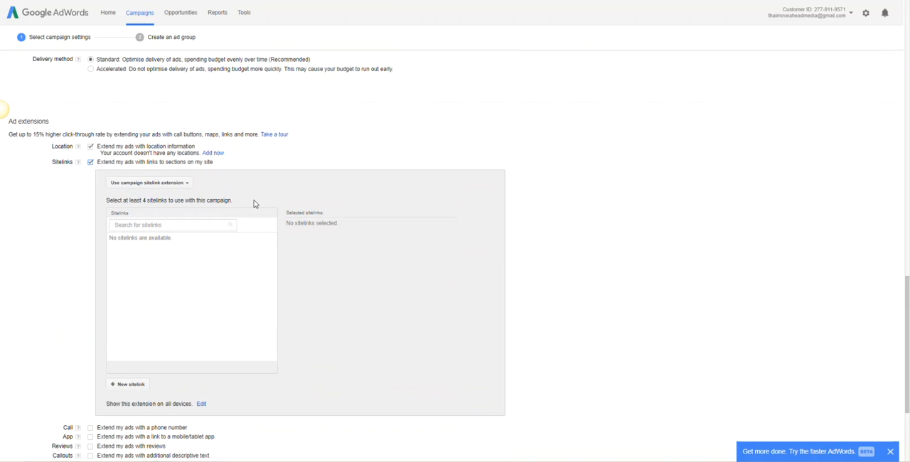
- Start a new sitelink in the campaign's sitelinks extension, ready for its link text
left_click(187, 226)
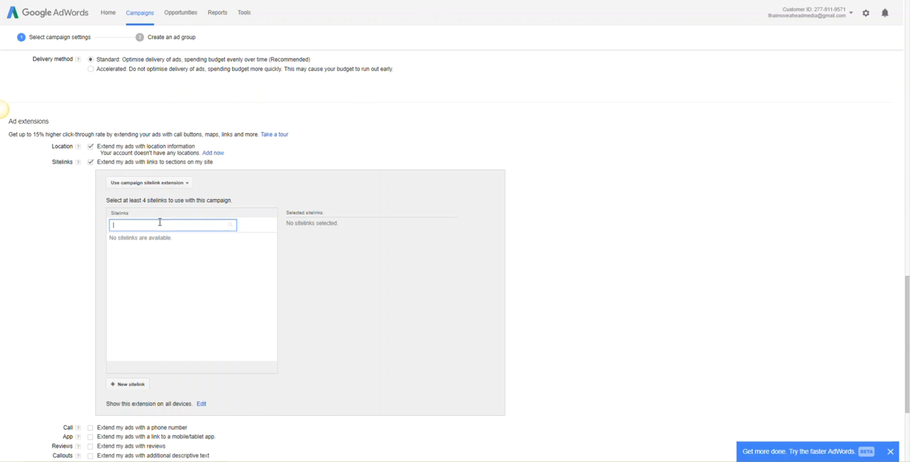
scroll(159, 223, "down", 1)
left_click(133, 290)
left_click(448, 174)
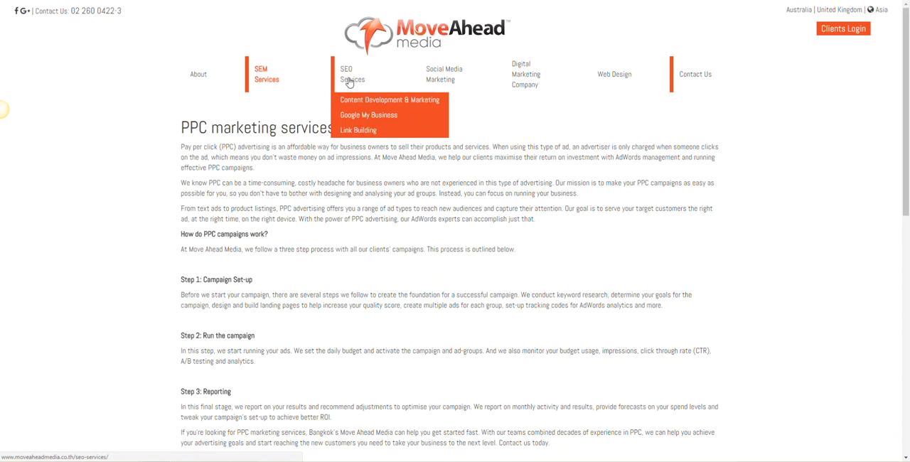
- On the Move Ahead Media website, open the Google Display page under SEM Services in a new tab
mouse_move(440, 76)
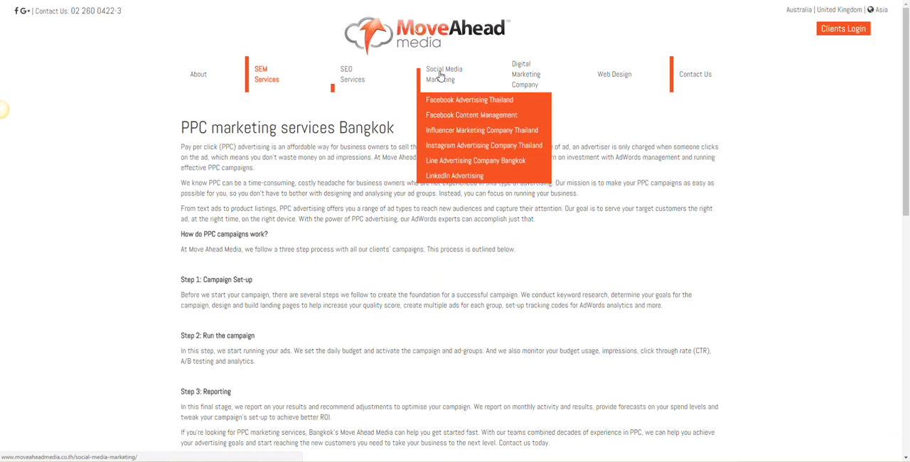
mouse_move(266, 76)
right_click(277, 99)
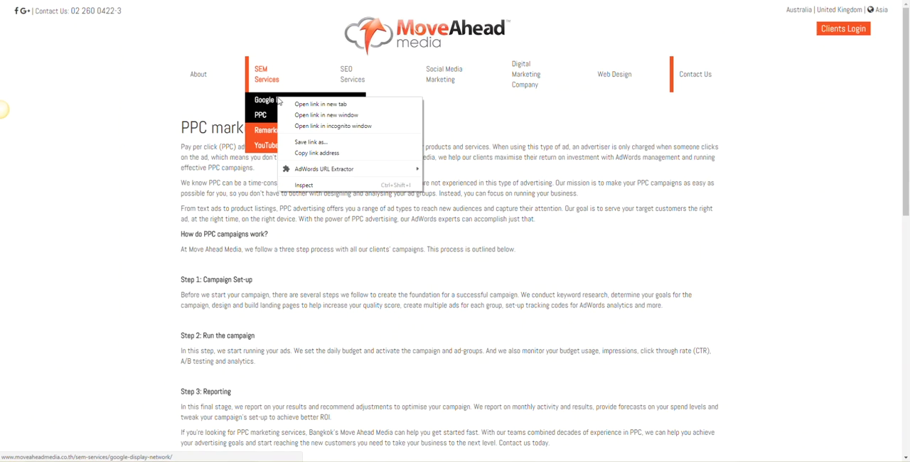
left_click(324, 107)
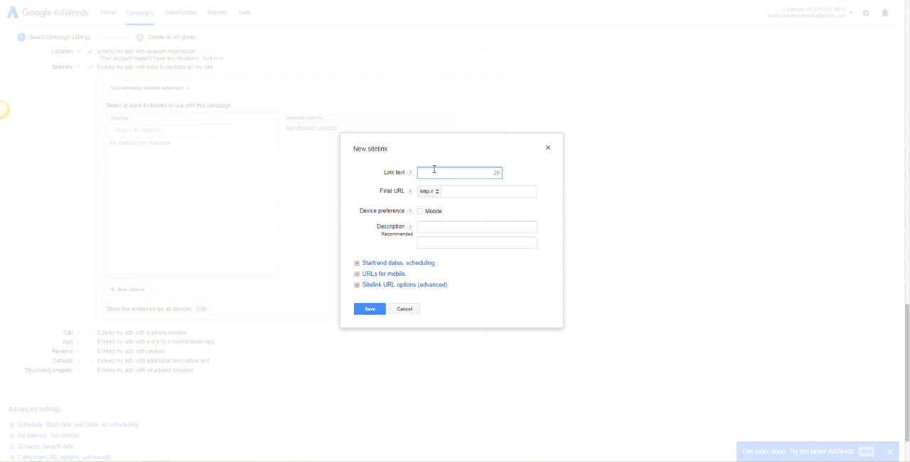
- Set the new sitelink's link text to "Google Display Network" and paste the page's address as its final URL
type("Google Display Network")
key("Tab")
key("Tab")
key("Tab")
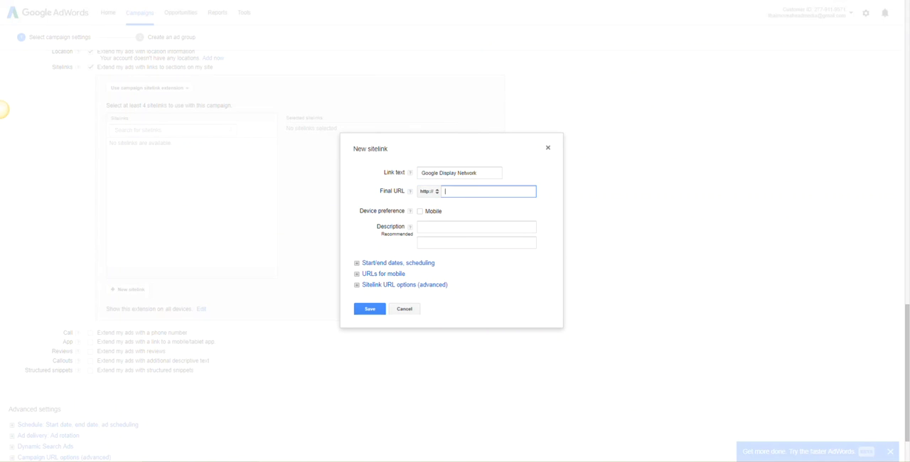
key("ctrl+v")
- Describe the sitelink as "Increase Your Brand Awareness" and "on Millions of Relevant Websites", and save it
left_click(458, 223)
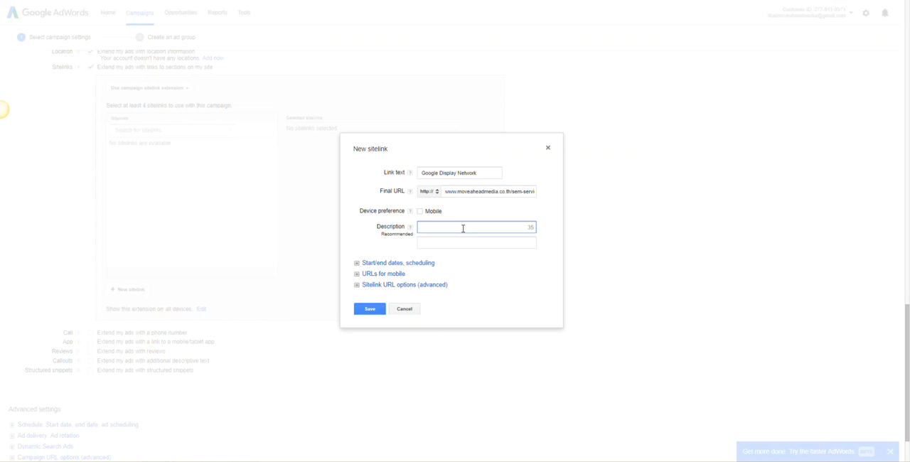
type("Increase Your Brand Awareness")
key("Tab")
type("on ")
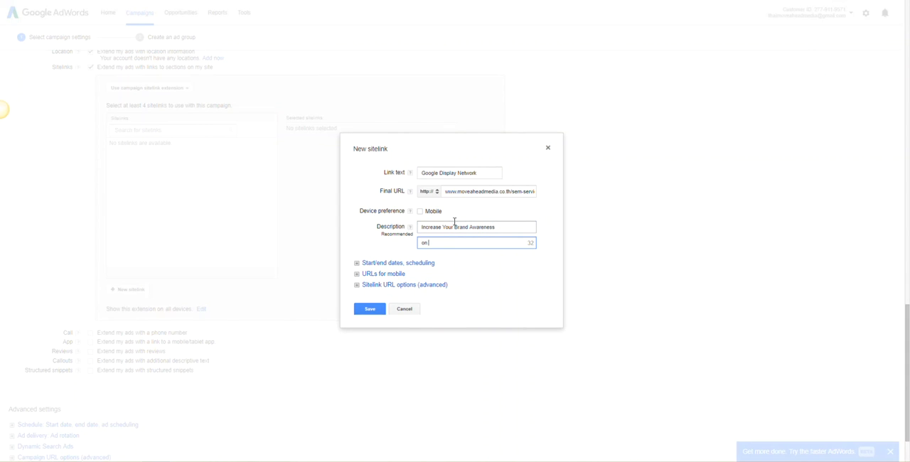
type("Mulllions of Relevant Websites")
left_click(369, 315)
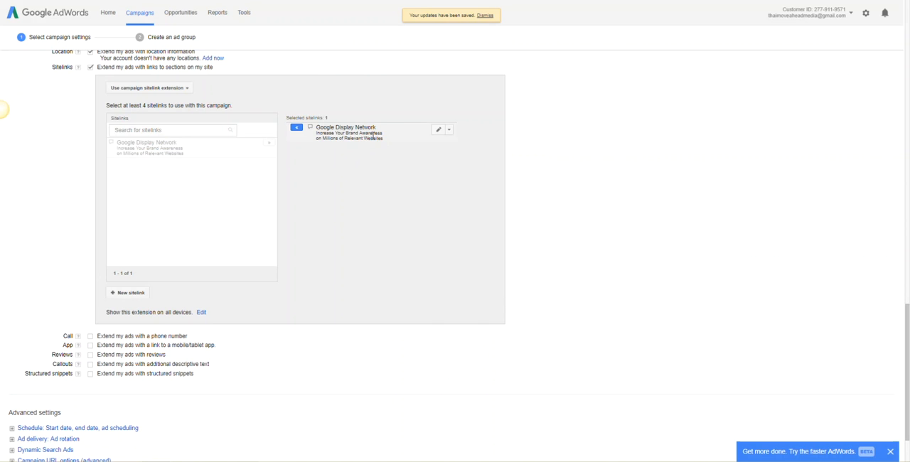
- Enable the call extension and add the company's phone number with Thailand as the country
scroll(373, 136, "down", 1)
left_click(91, 267)
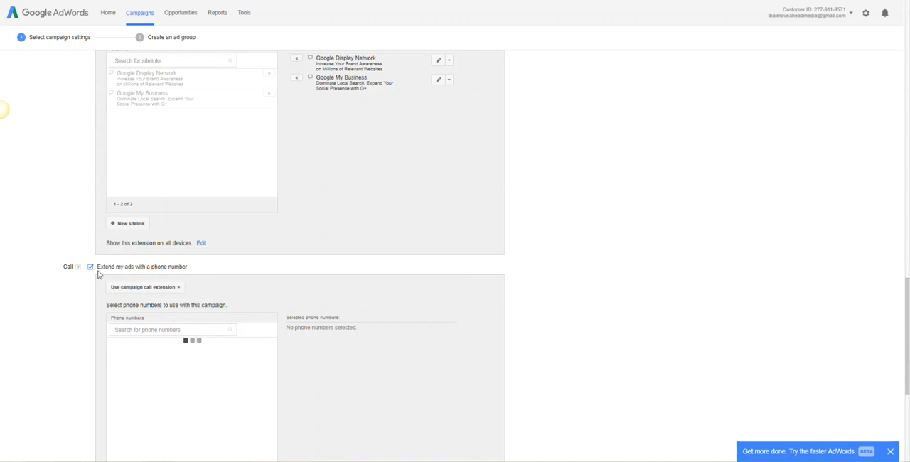
scroll(253, 331, "down", 3)
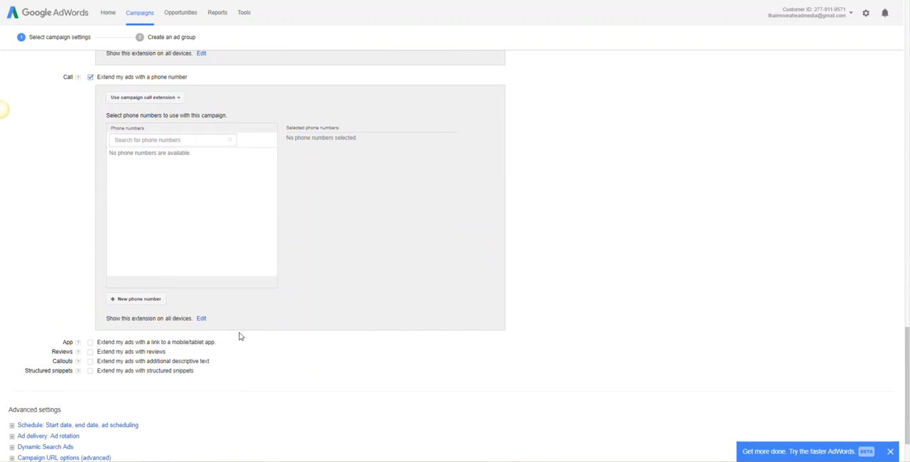
left_click(150, 301)
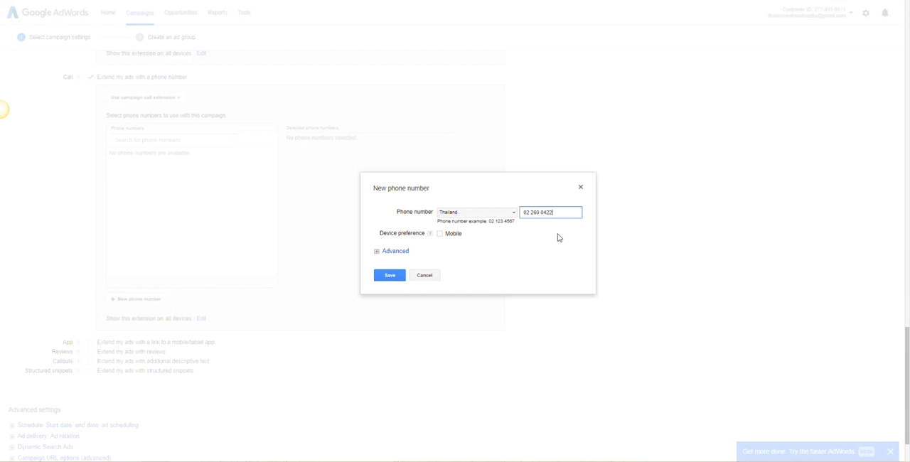
left_click(386, 276)
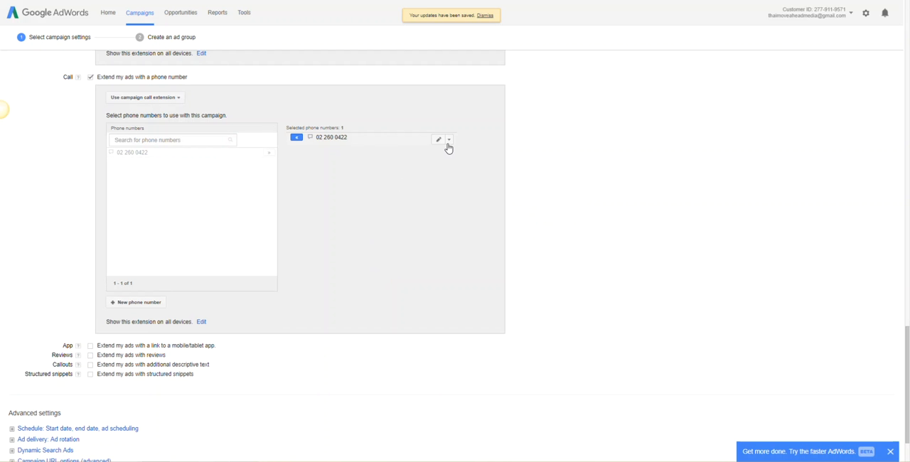
- Duplicate the selected phone number as a version with the Mobile device preference and save it
left_click(450, 142)
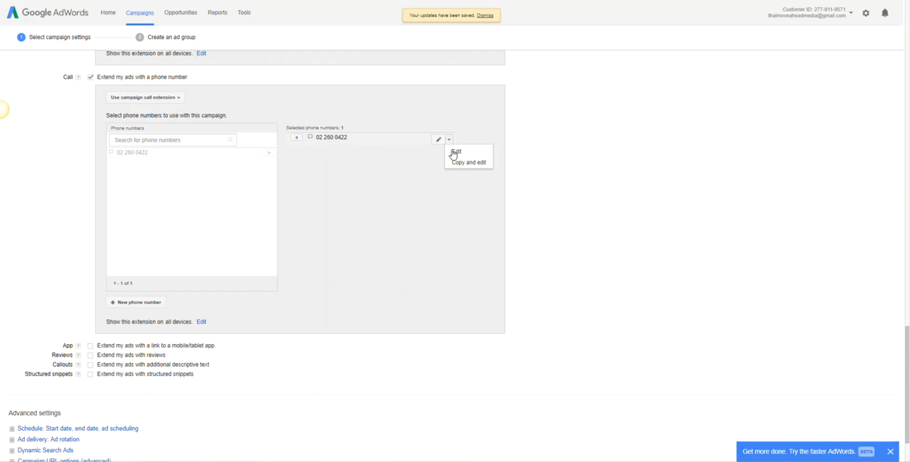
left_click(483, 169)
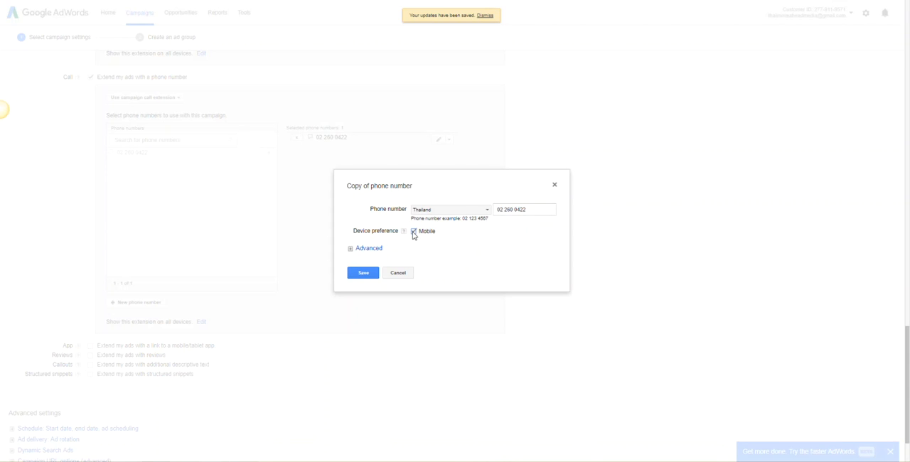
left_click(364, 274)
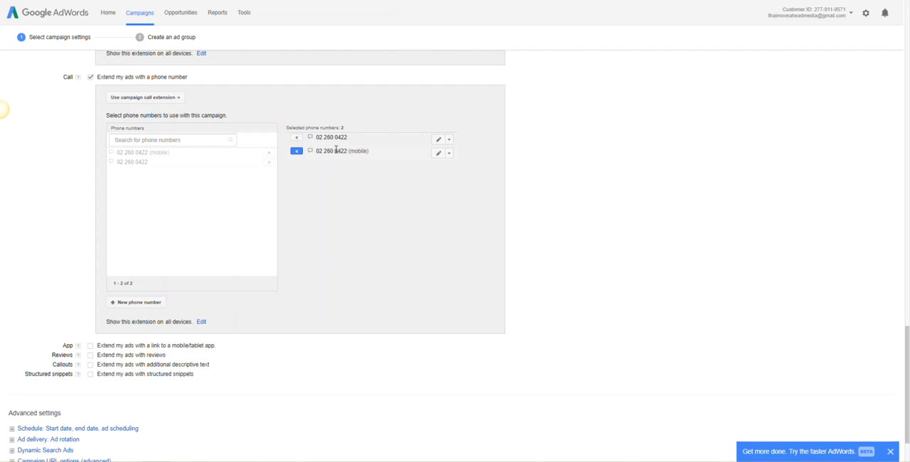
triple_click(359, 152)
left_click(386, 206)
left_click_drag(366, 152, 299, 157)
left_click(359, 185)
- Enable the reviews extension and start a new review with the text "Breath taking view, magical ambiance" copied from the hotel's review page
scroll(107, 320, "down", 2)
left_click(91, 260)
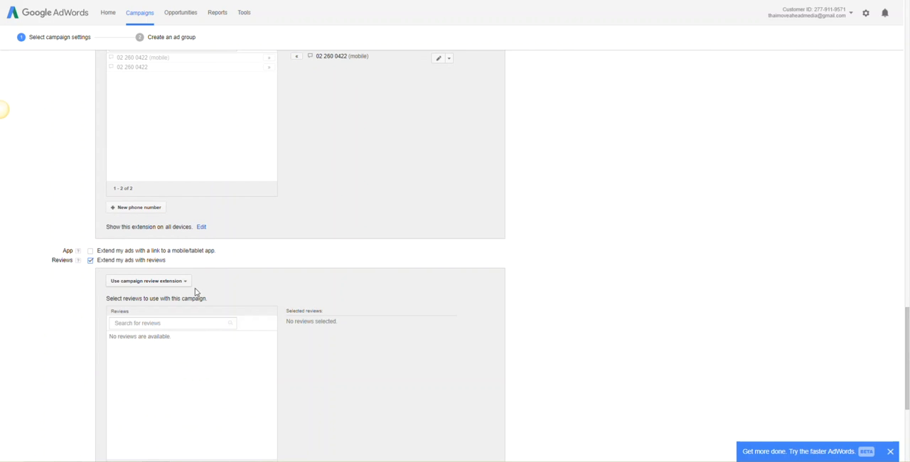
scroll(270, 312, "down", 3)
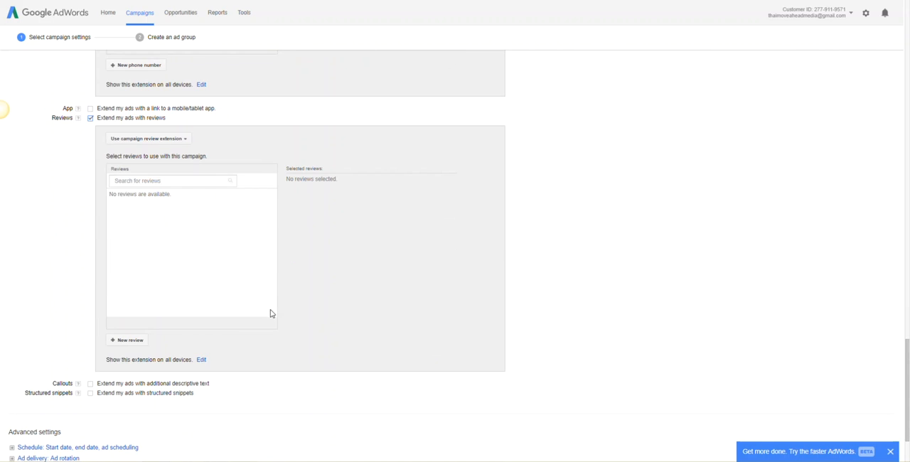
left_click(143, 341)
left_click(469, 211)
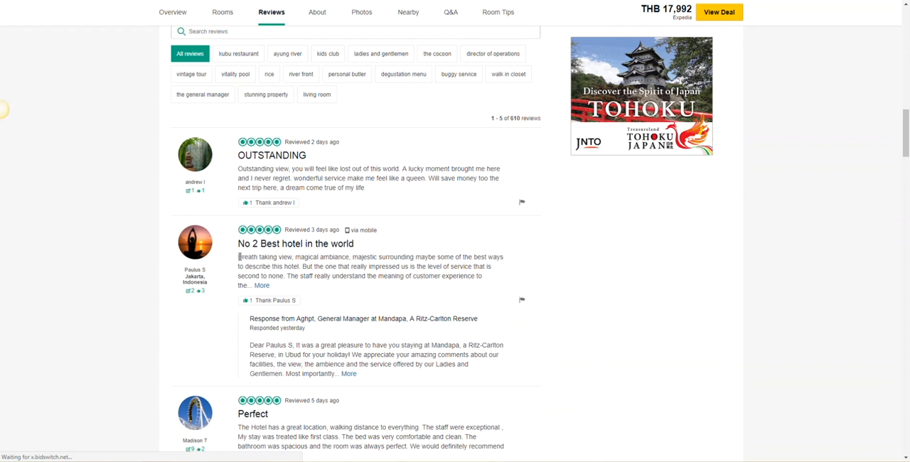
left_click_drag(237, 257, 349, 258)
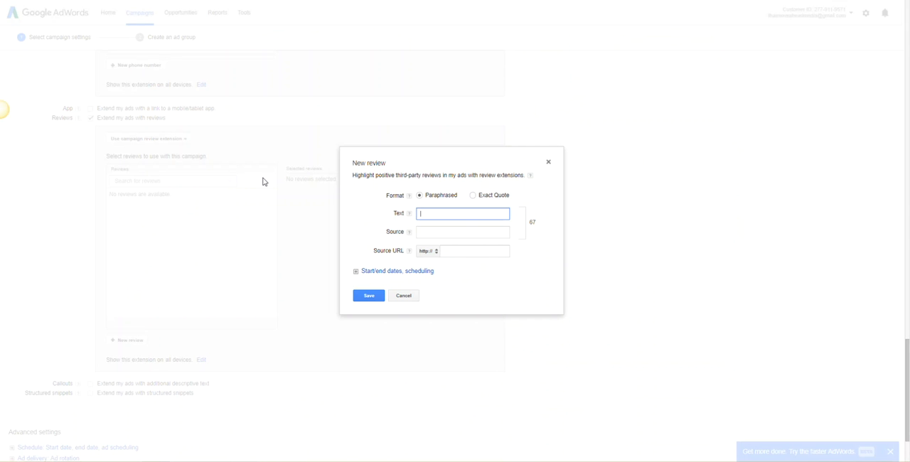
key("ctrl+v")
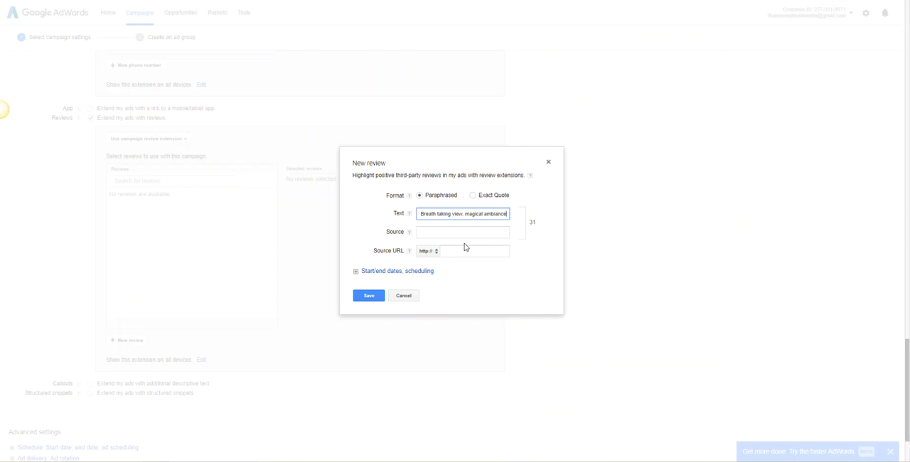
left_click(432, 232)
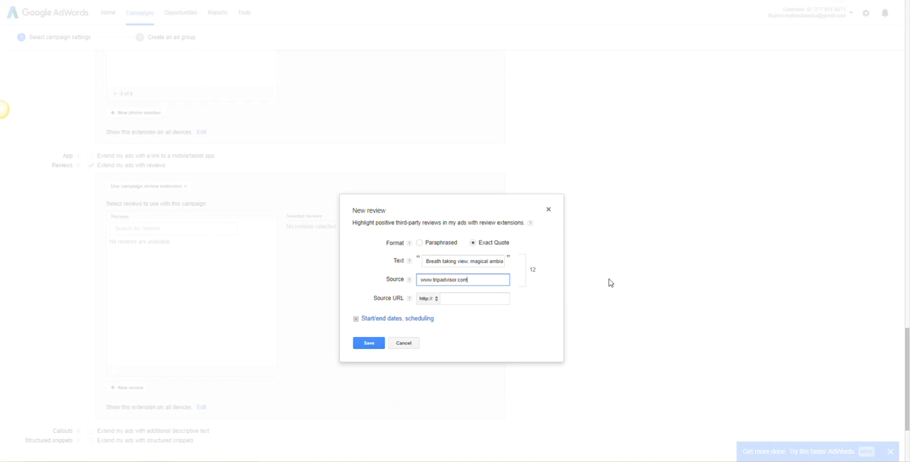
left_click(477, 299)
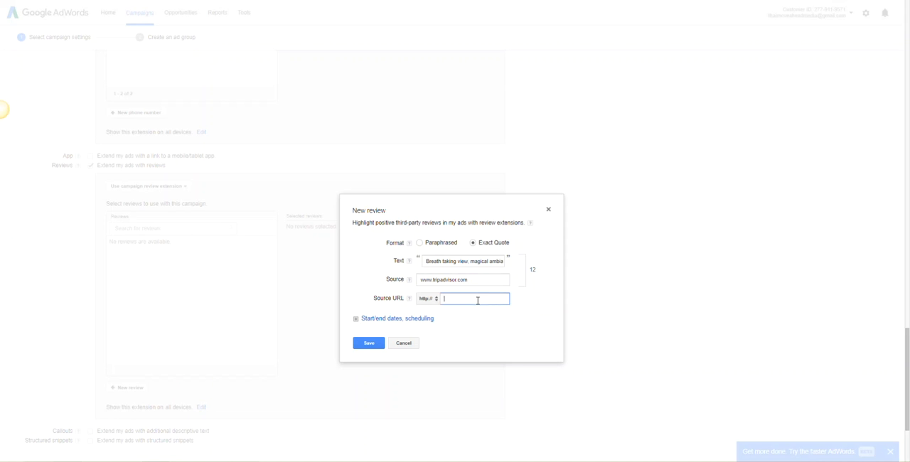
key("ctrl+v")
left_click(375, 342)
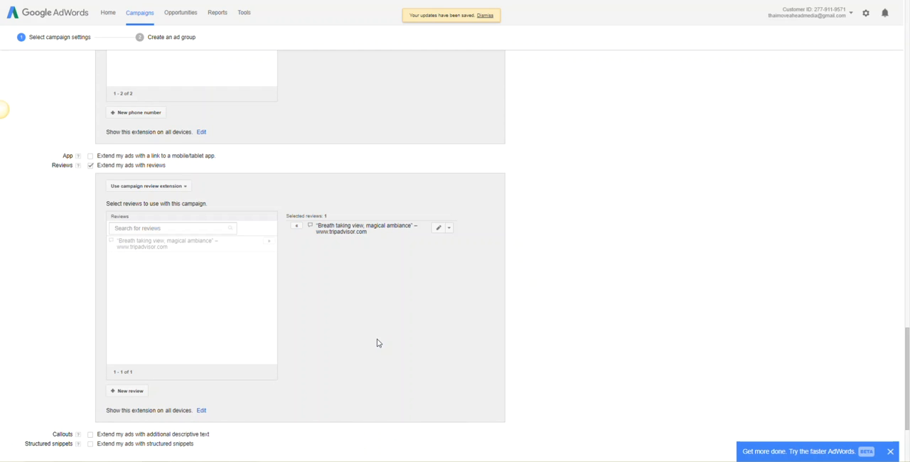
- Enable the callouts extension and read its help explanation
scroll(381, 342, "up", 1)
scroll(381, 341, "down", 2)
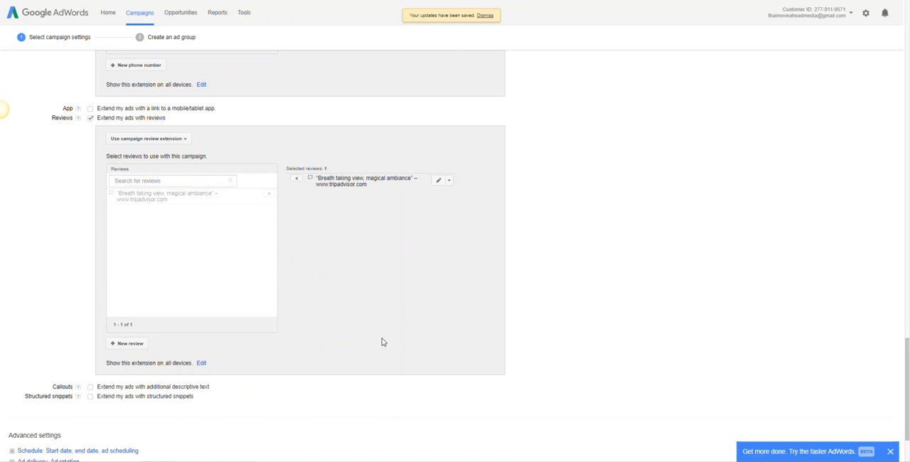
scroll(382, 342, "down", 4)
left_click(90, 197)
mouse_move(81, 201)
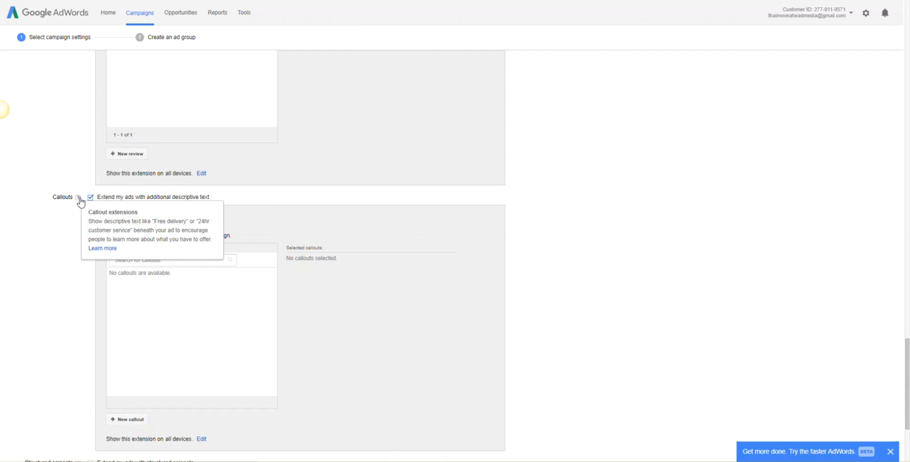
scroll(90, 235, "down", 2)
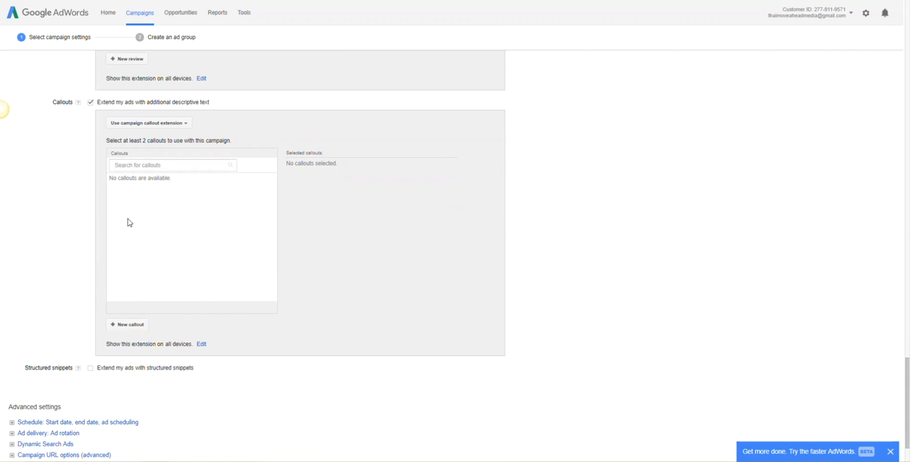
- Add the callouts "Free Analysis", "Masters of our Trade", "In with the Times" and "honesty and transparency." to the campaign
left_click(134, 324)
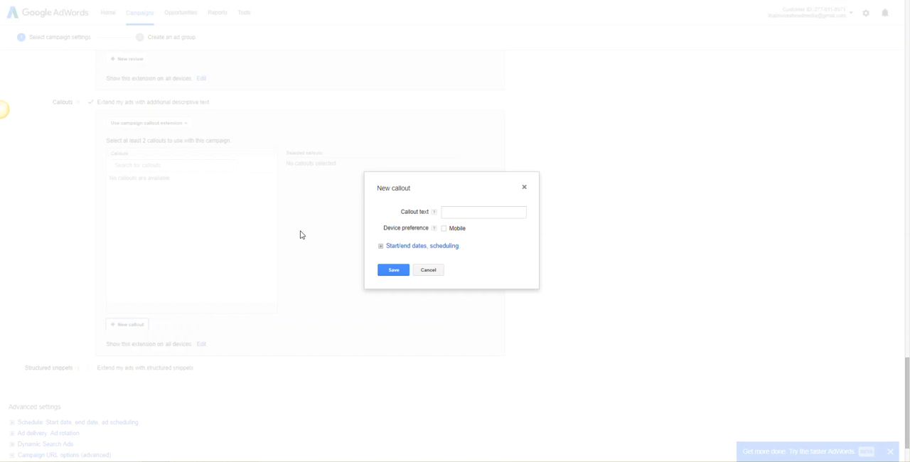
left_click(455, 213)
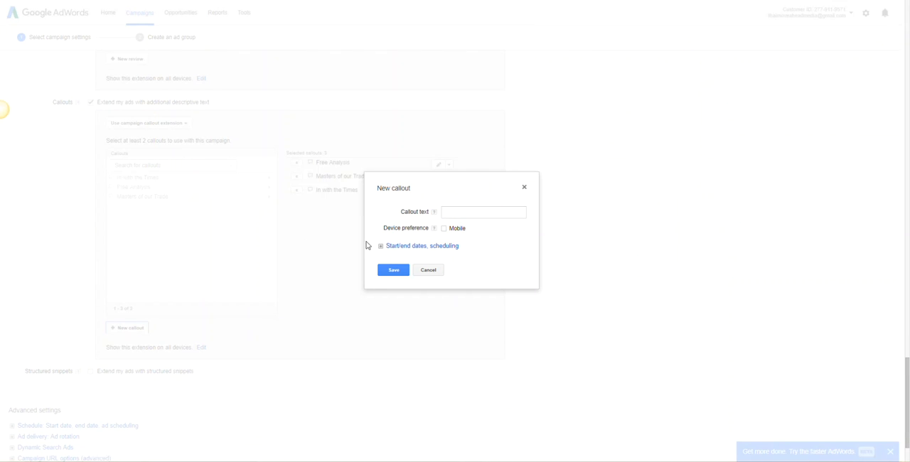
left_click(449, 212)
key("ctrl+v")
left_click(403, 270)
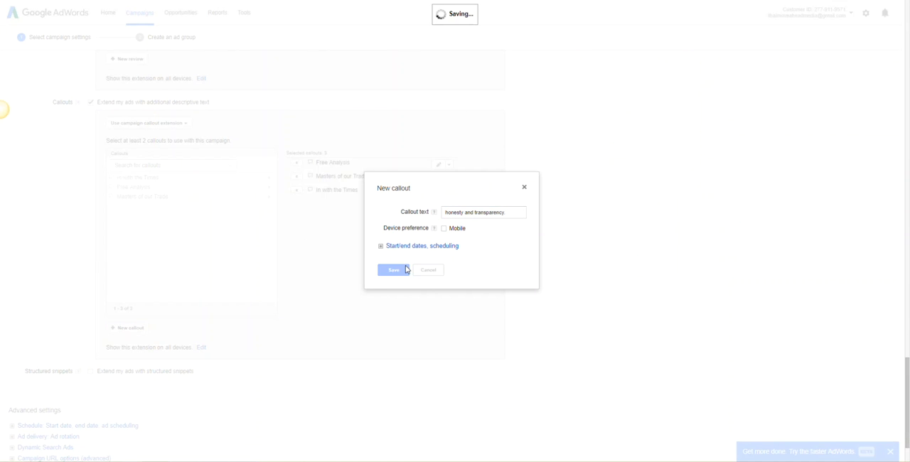
- Enable the structured snippets extension and start a new English snippet with the header Service catalog
scroll(228, 302, "down", 1)
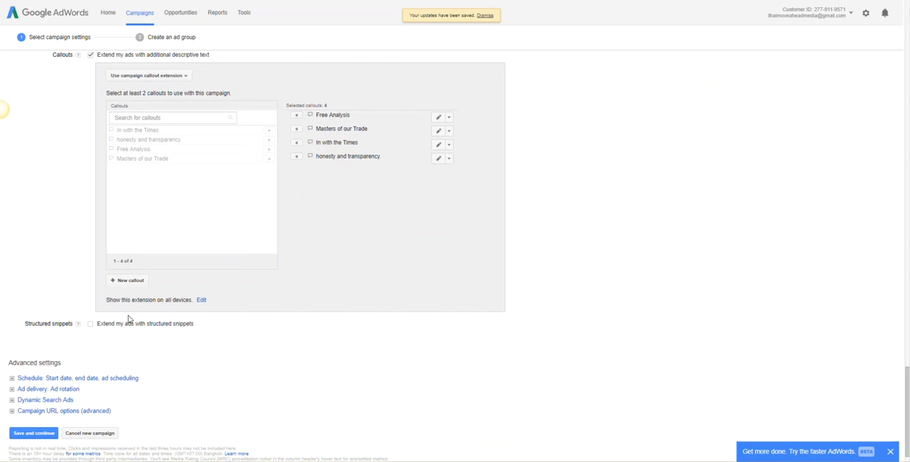
left_click(91, 325)
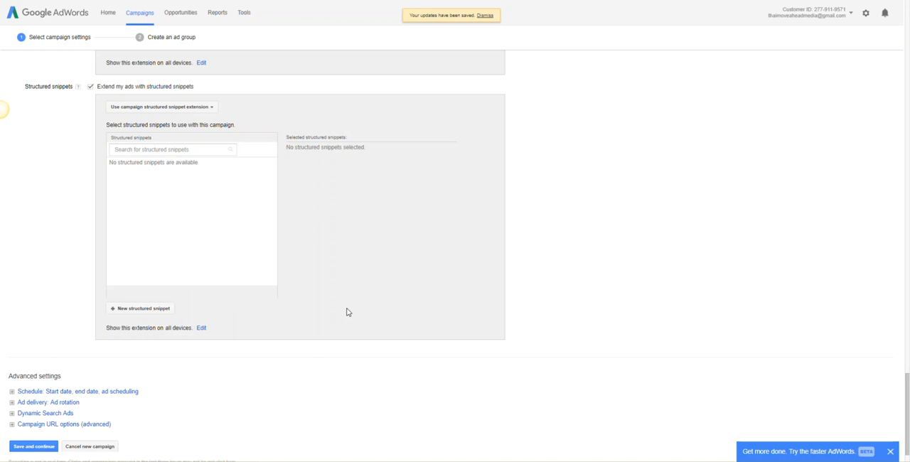
left_click(161, 312)
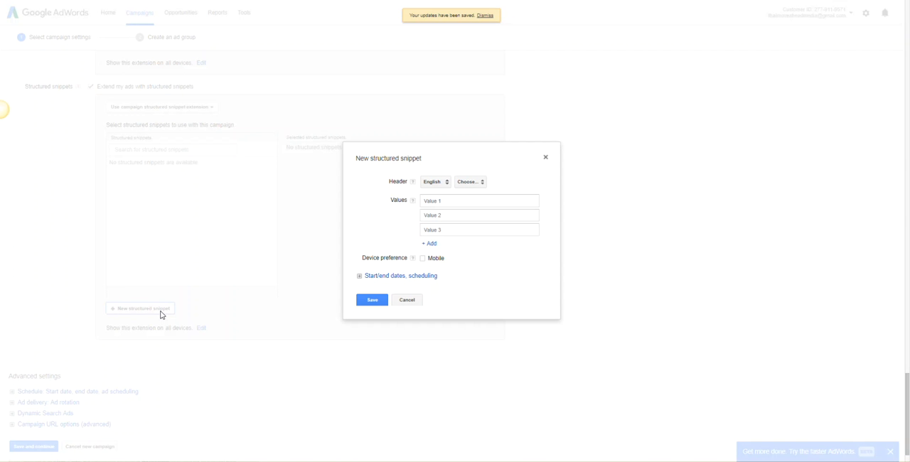
left_click(470, 181)
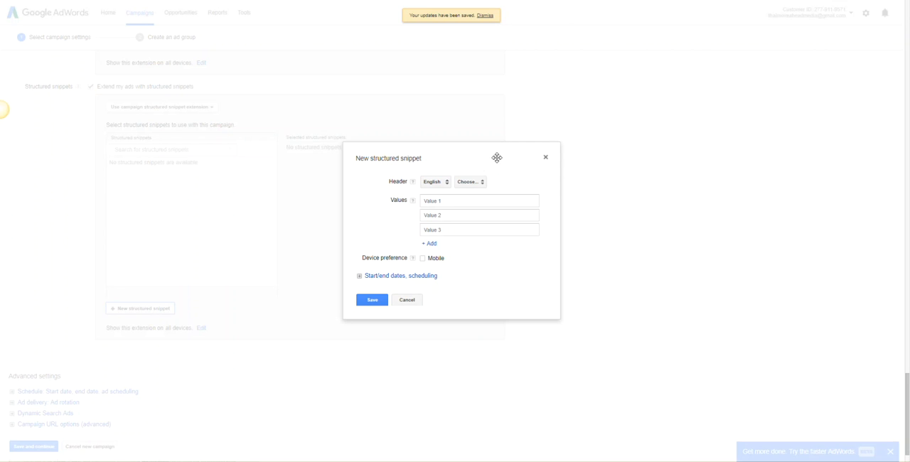
left_click(465, 185)
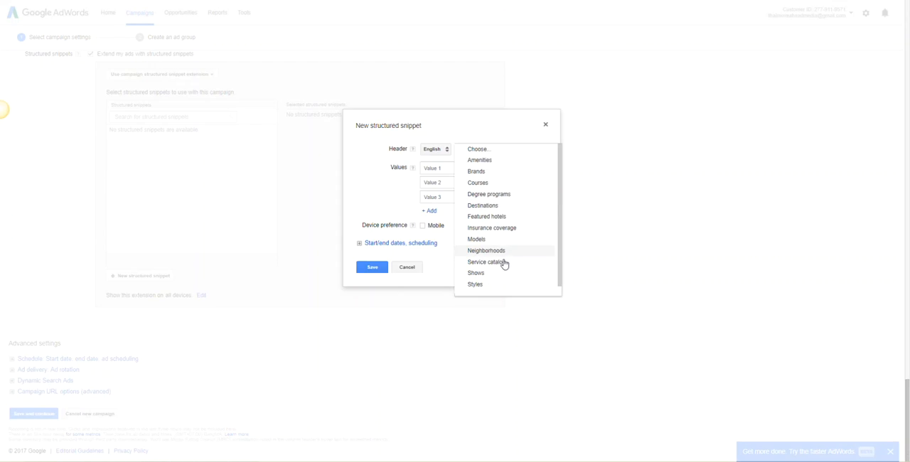
scroll(497, 274, "down", 1)
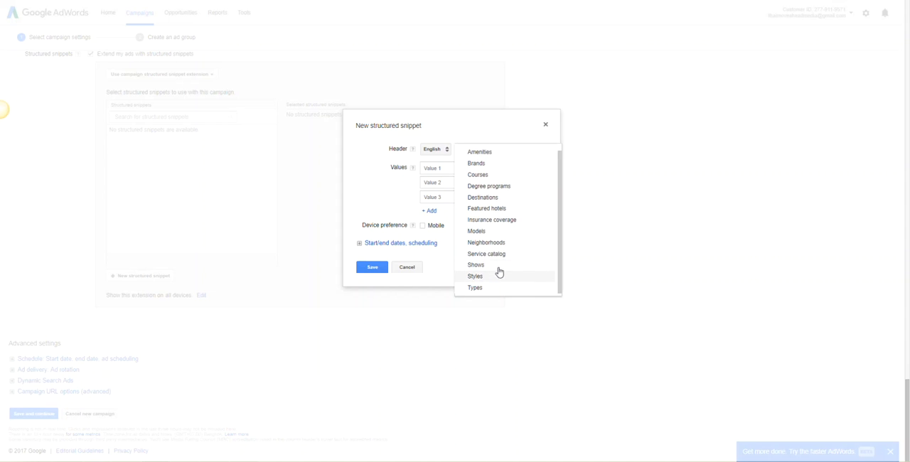
left_click(502, 257)
- Fill the structured snippet's first three values with SEO, Web Design and Social Media Marketing
left_click(484, 179)
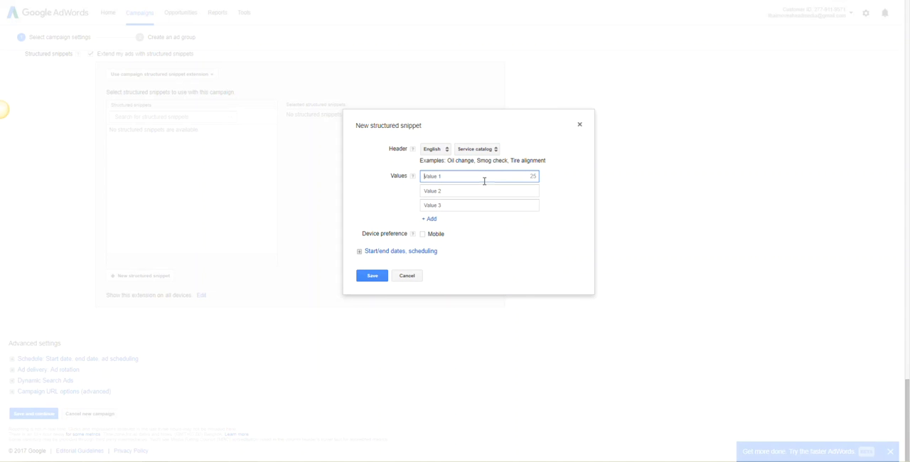
scroll(657, 253, "up", 2)
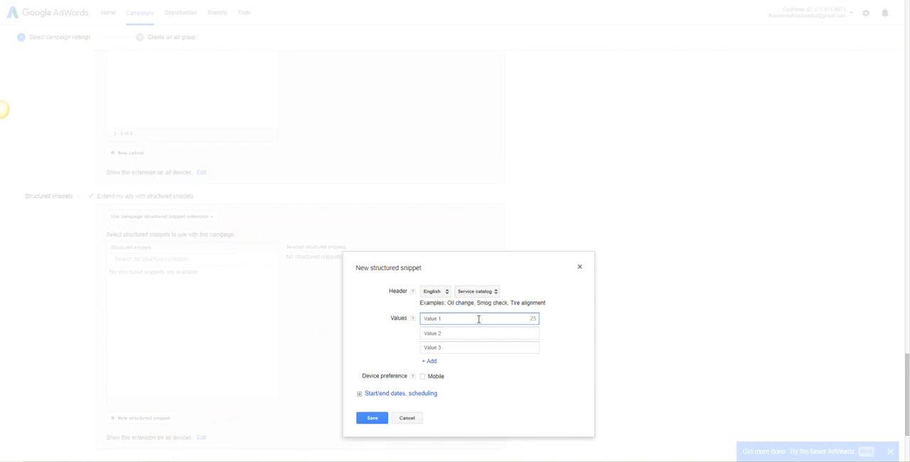
type("SEO")
key("Tab")
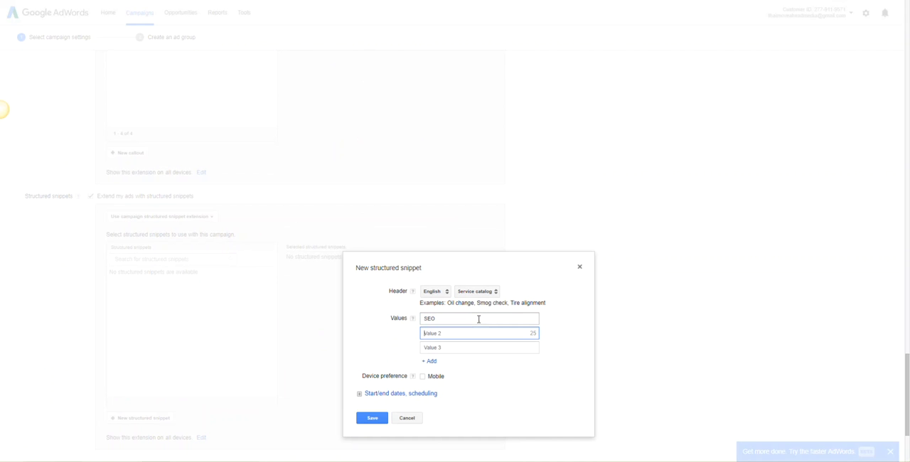
type("WEb D")
key("BackSpace")
key("BackSpace")
key("BackSpace")
key("BackSpace")
type("eb Design")
key("Tab")
type("Face")
key("BackSpace")
key("BackSpace")
key("BackSpace")
key("BackSpace")
type("Social Media Marketing")
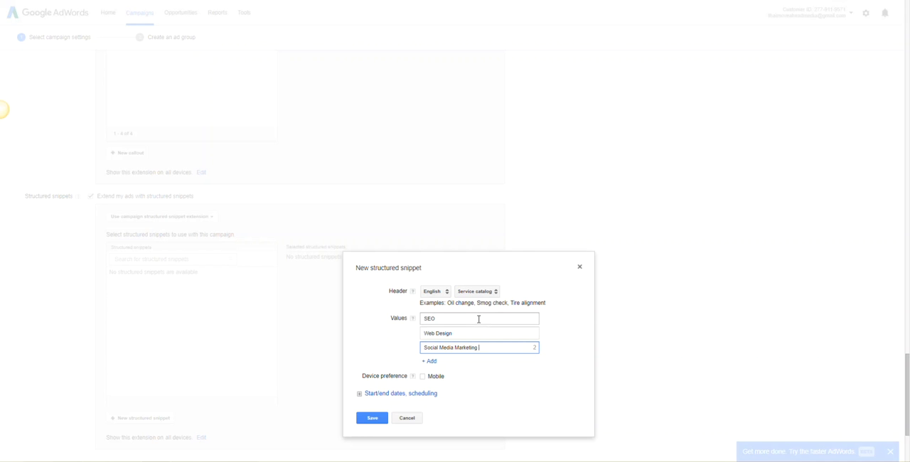
- Add CRO and Site Speed Optimisation as the fourth and fifth values of the structured snippet
left_click(430, 361)
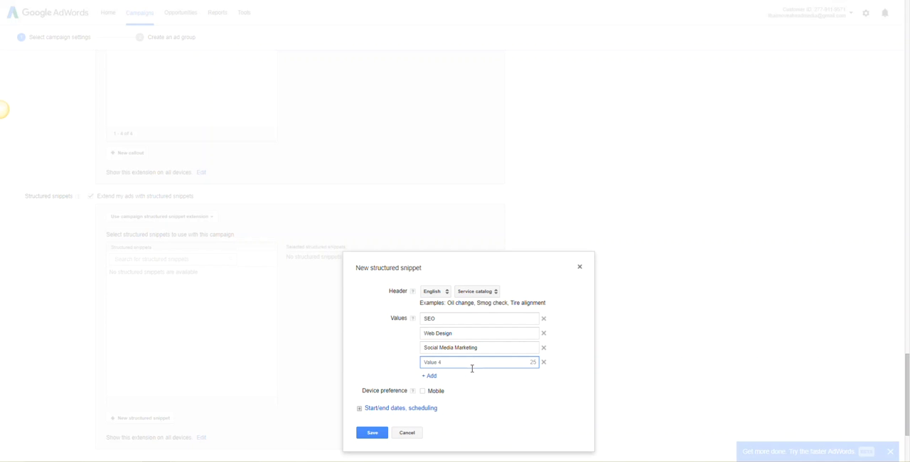
type("CRO")
left_click(429, 376)
type("WEbsite")
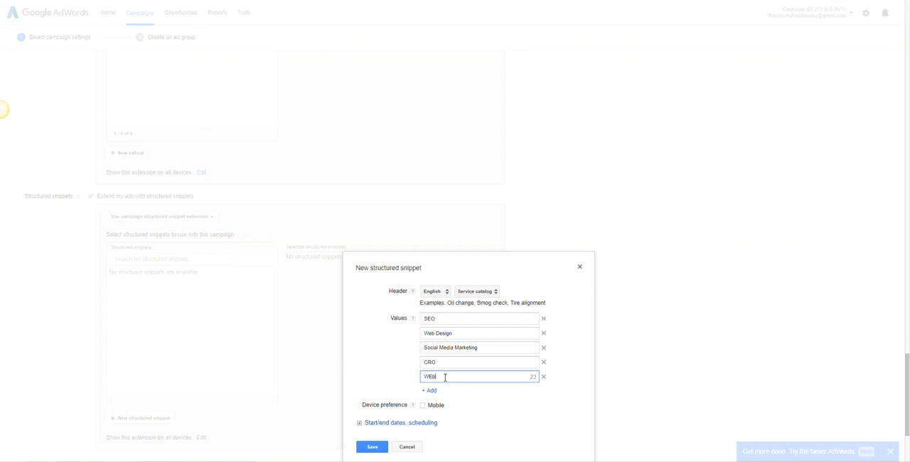
key("BackSpace")
key("BackSpace")
key("BackSpace")
type("eb")
key("BackSpace")
key("BackSpace")
key("BackSpace")
type("Sea")
key("BackSpace")
key("BackSpace")
type("ite Speed Optimisation")
- Save the new Service catalog structured snippet
right_click(475, 379)
left_click(636, 410)
scroll(569, 398, "down", 1)
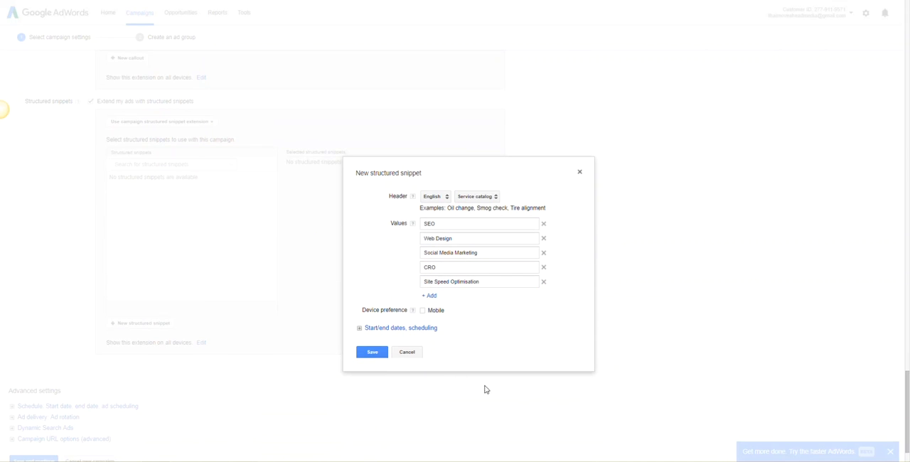
left_click(371, 351)
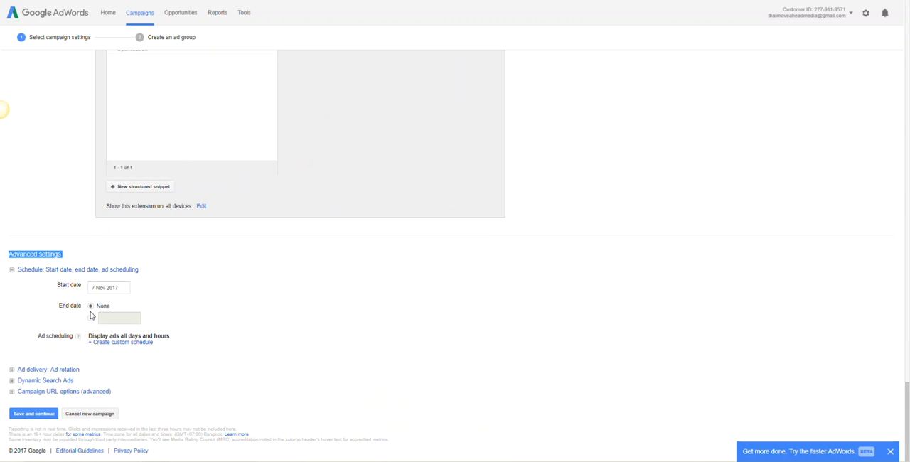
- Create a custom ad schedule running Monday to Friday from 9 AM to 5 PM
left_click(123, 342)
left_click(167, 340)
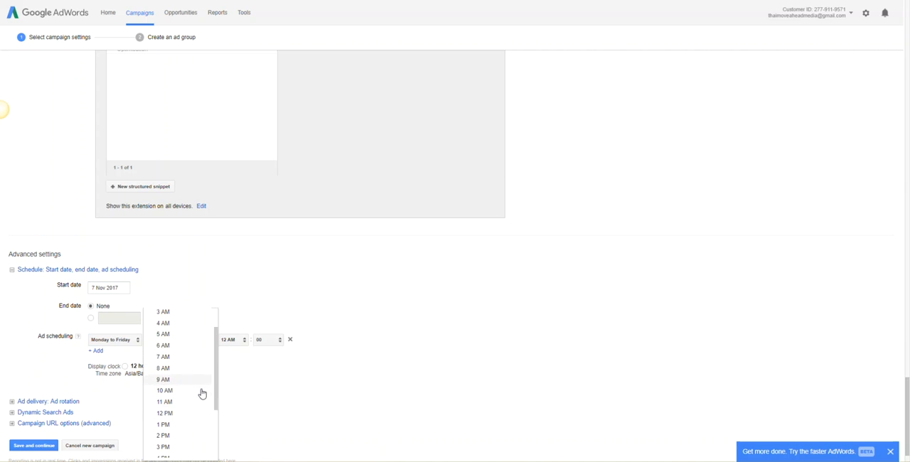
left_click(196, 374)
left_click(233, 346)
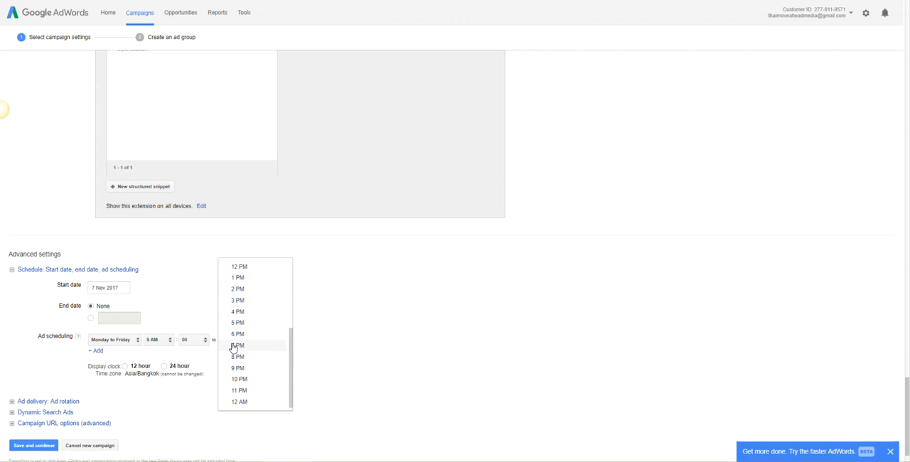
left_click(249, 325)
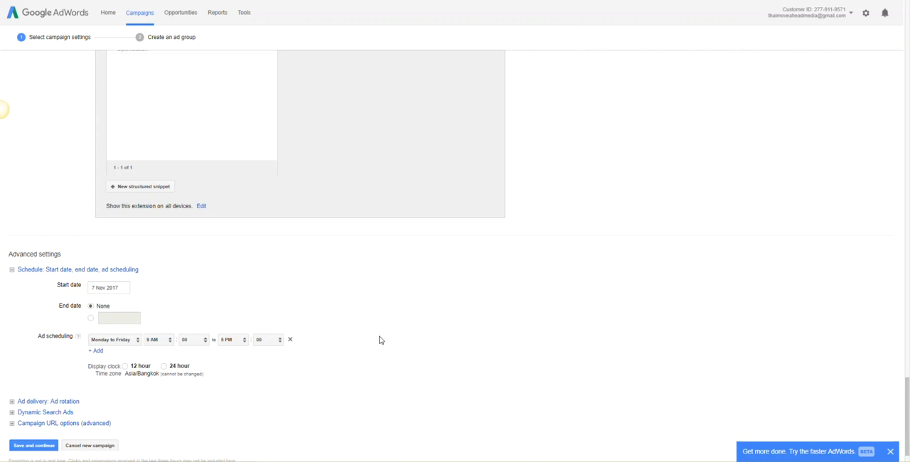
- Add a Saturday time range from 5 AM to 1 PM to the ad schedule
left_click(96, 351)
left_click(118, 359)
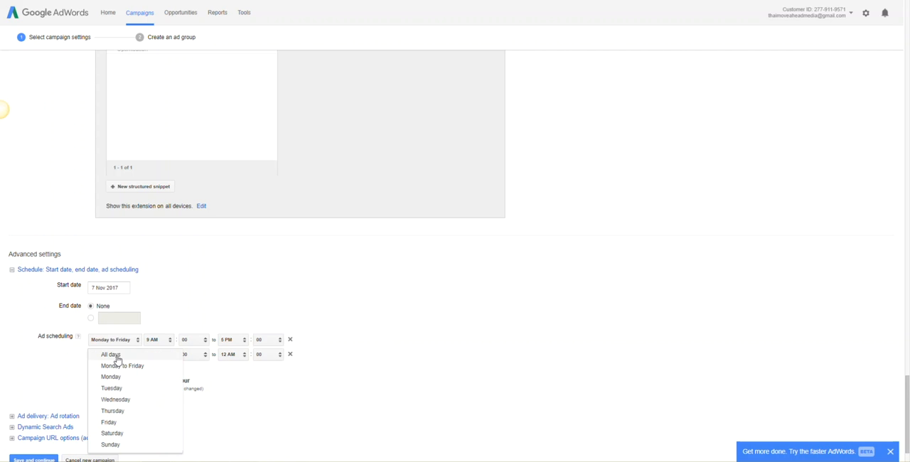
left_click(137, 433)
left_click(162, 355)
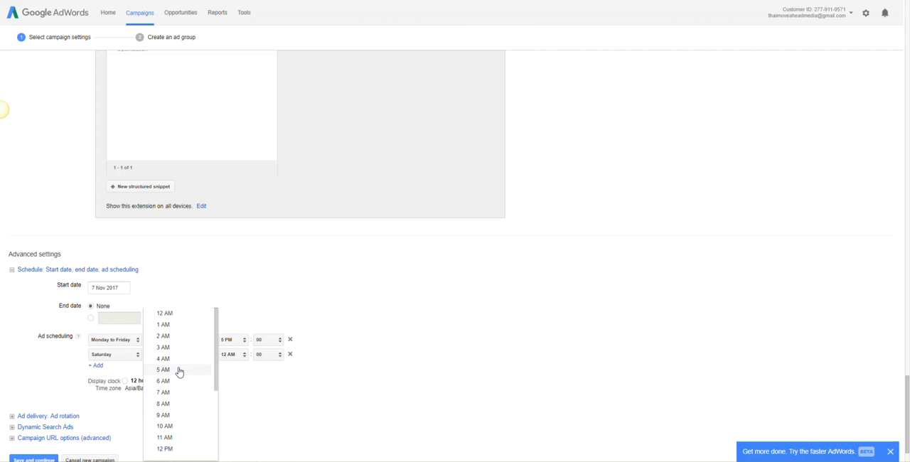
left_click(181, 369)
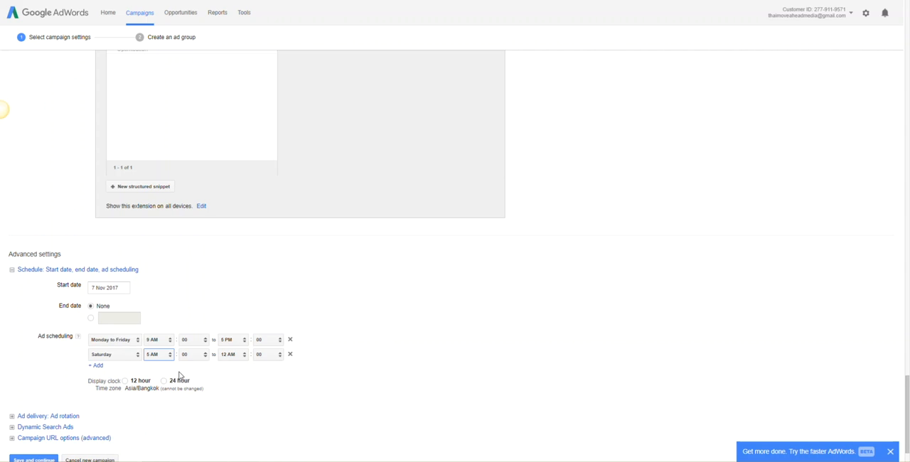
left_click(234, 356)
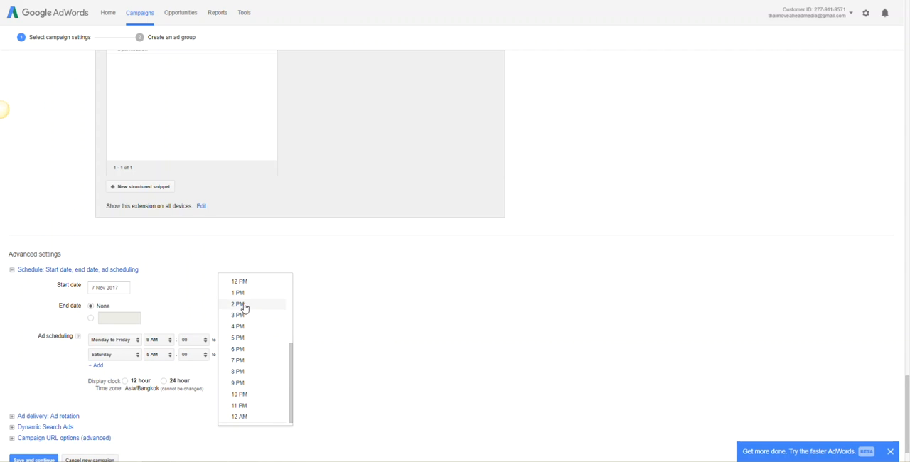
left_click(267, 294)
- Add a second Saturday time range from 1 PM to 5 PM to the ad schedule
left_click(94, 365)
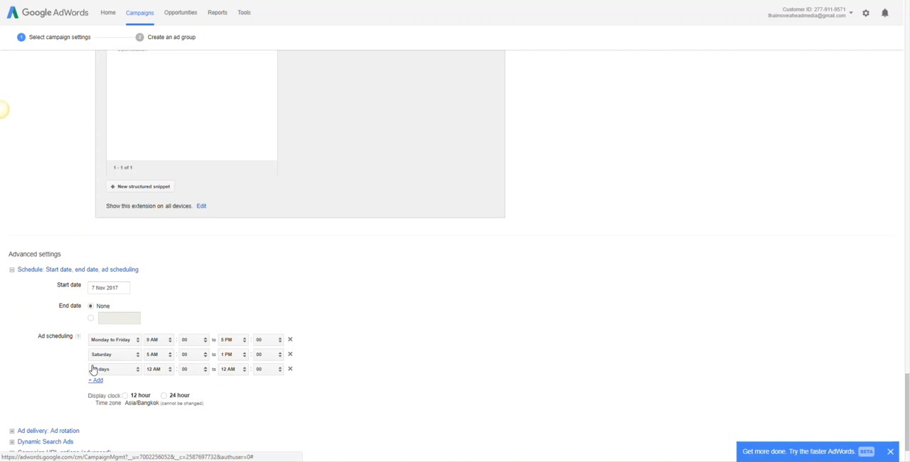
left_click(104, 369)
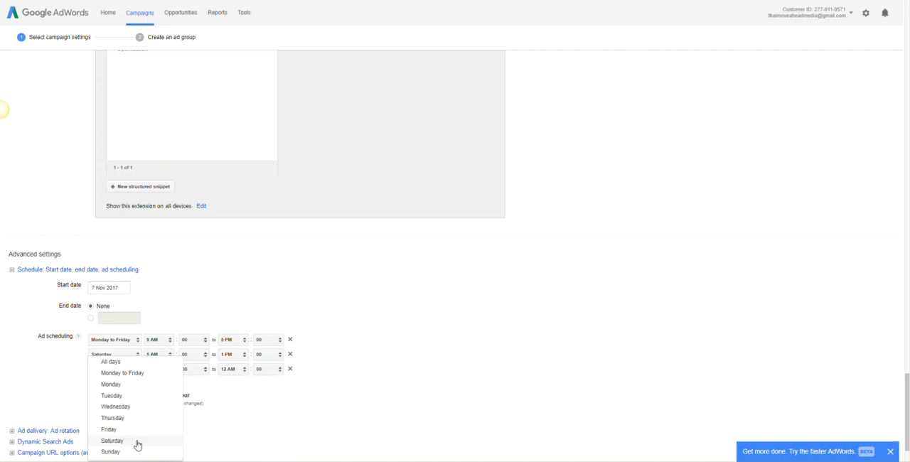
scroll(136, 440, "down", 1)
left_click(133, 395)
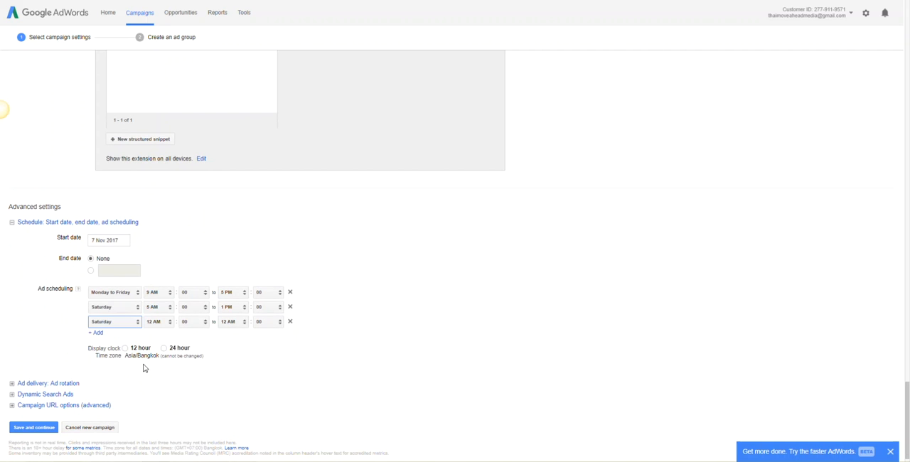
left_click(162, 322)
scroll(176, 409, "down", 2)
left_click(178, 410)
left_click(233, 324)
left_click(246, 305)
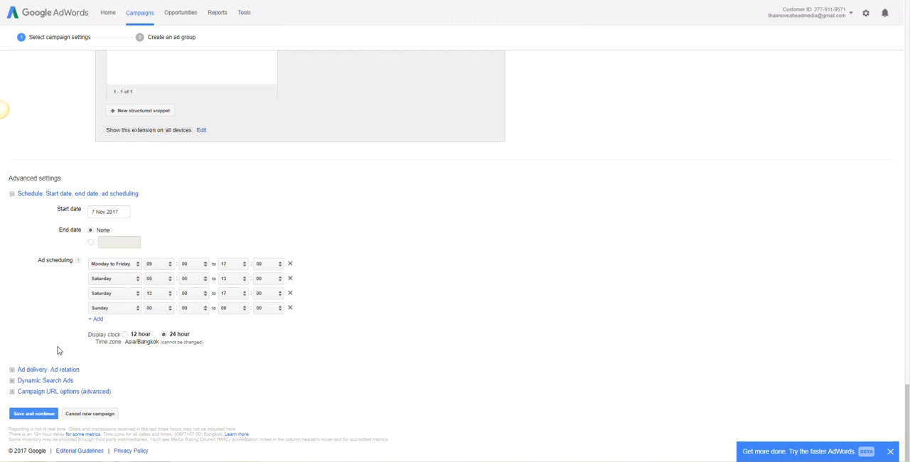
- Set the ad rotation to Optimise: Prefer best performing ads and save the campaign settings
left_click(55, 369)
scroll(56, 371, "down", 1)
scroll(57, 370, "down", 3)
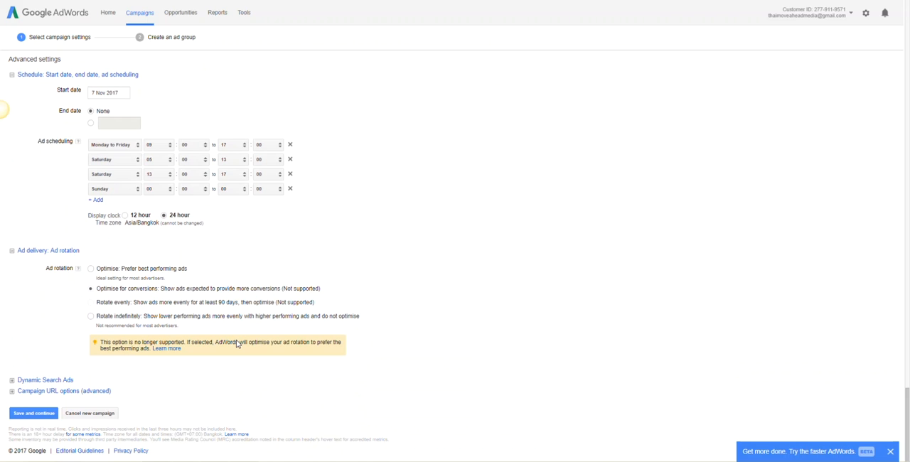
left_click(91, 269)
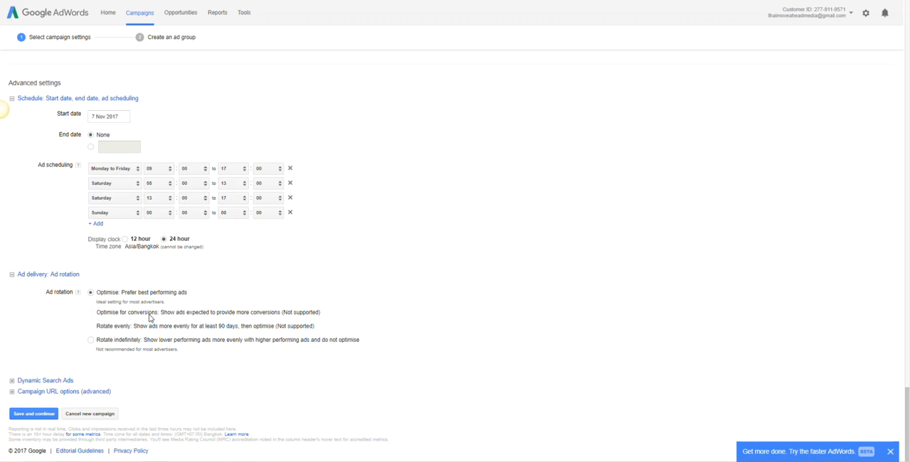
left_click(33, 414)
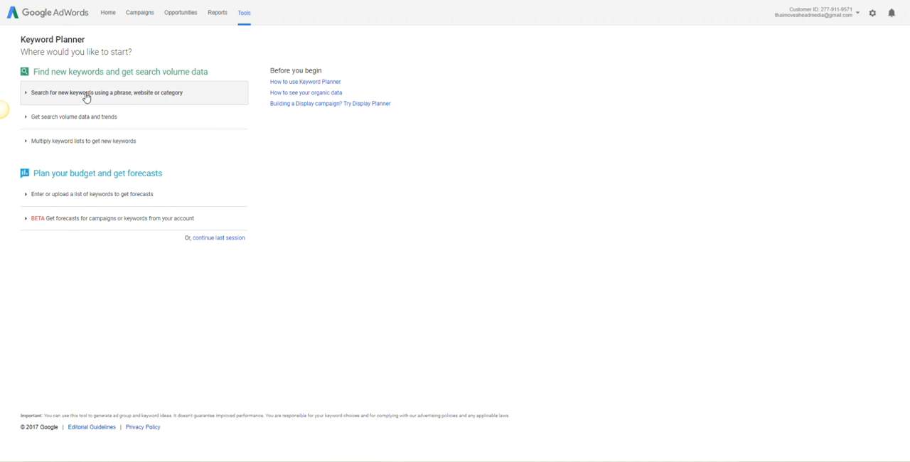
left_click(107, 93)
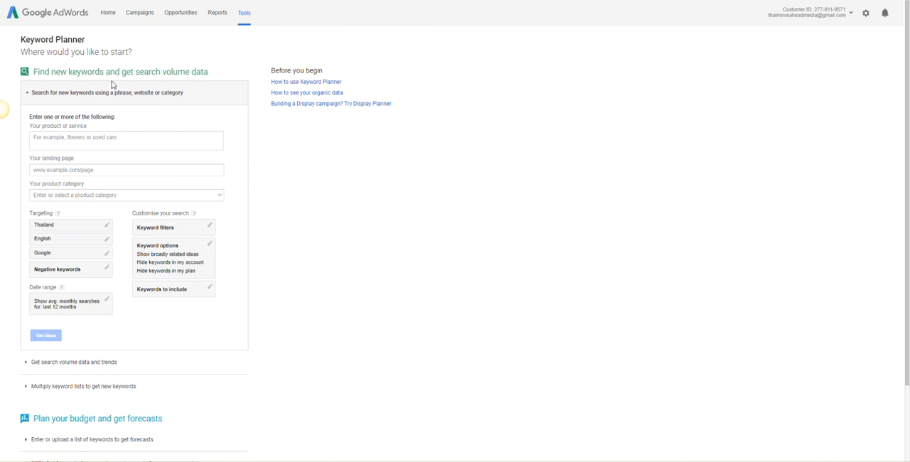
left_click(108, 138)
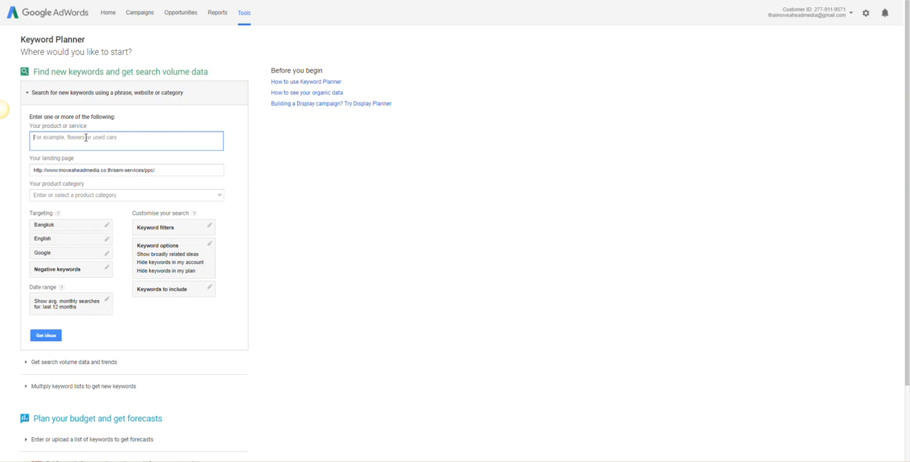
left_click(240, 245)
scroll(239, 244, "down", 1)
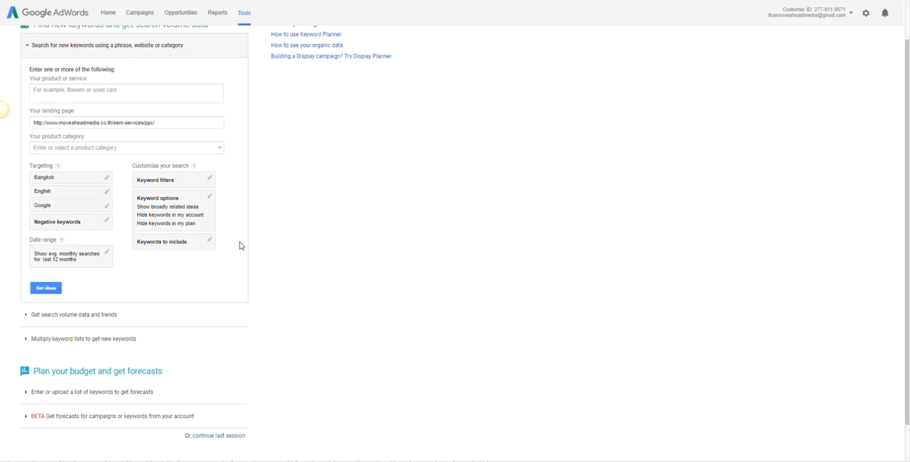
left_click(52, 288)
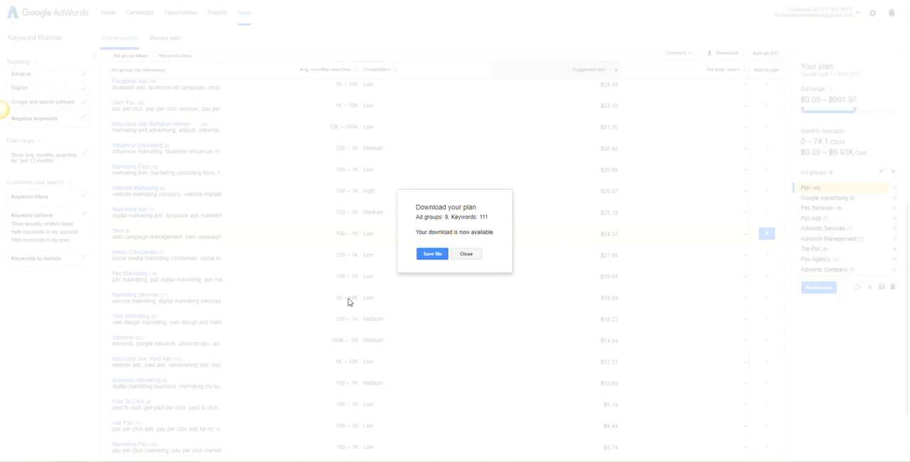
- Save the downloaded keyword plan and, in Excel, fit the Campaign Name, Ad Group and Keyword columns to their contents
left_click(430, 256)
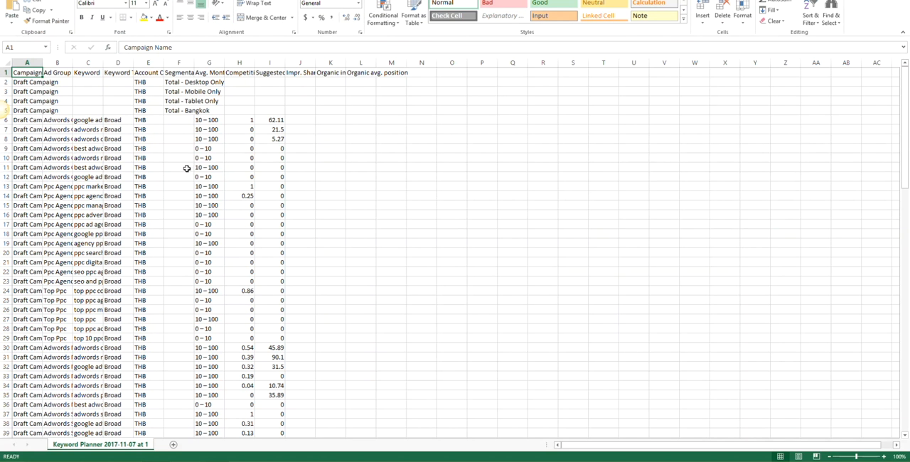
double_click(39, 63)
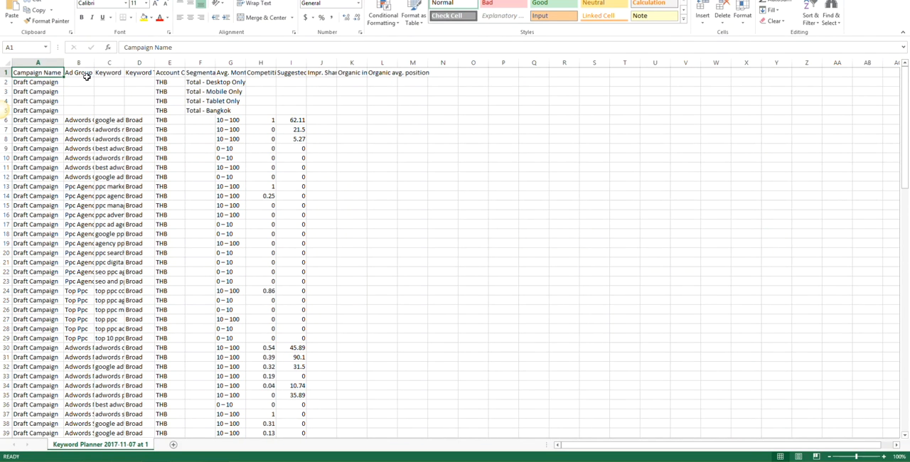
left_click(78, 63)
double_click(94, 65)
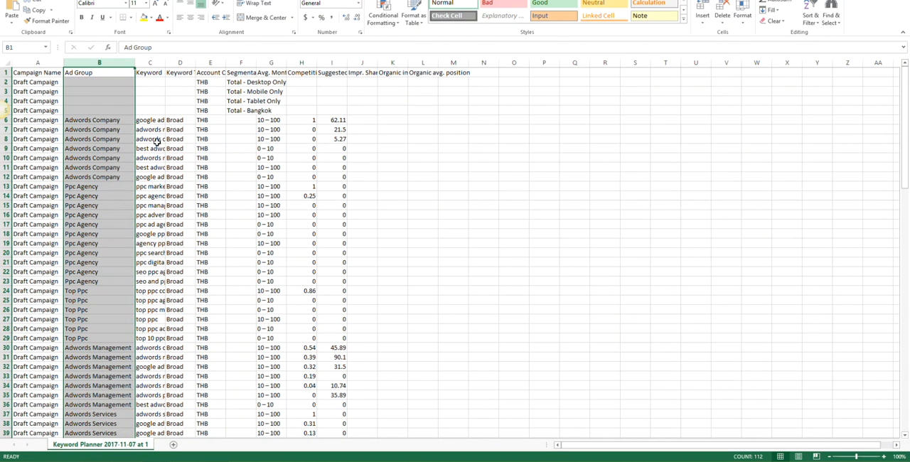
double_click(165, 64)
- Examine the exported keywords ad group by ad group, including Adwords Company, Ppc Agency and Top Ppc
left_click_drag(99, 119, 459, 176)
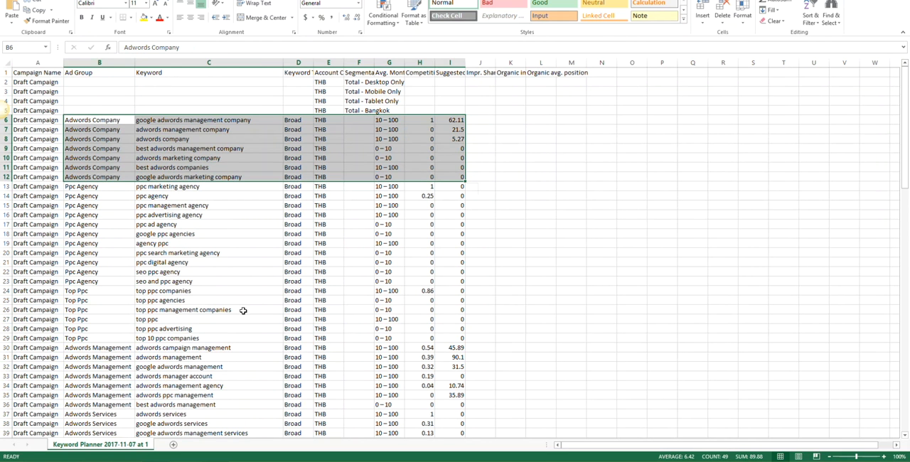
left_click_drag(95, 189, 447, 281)
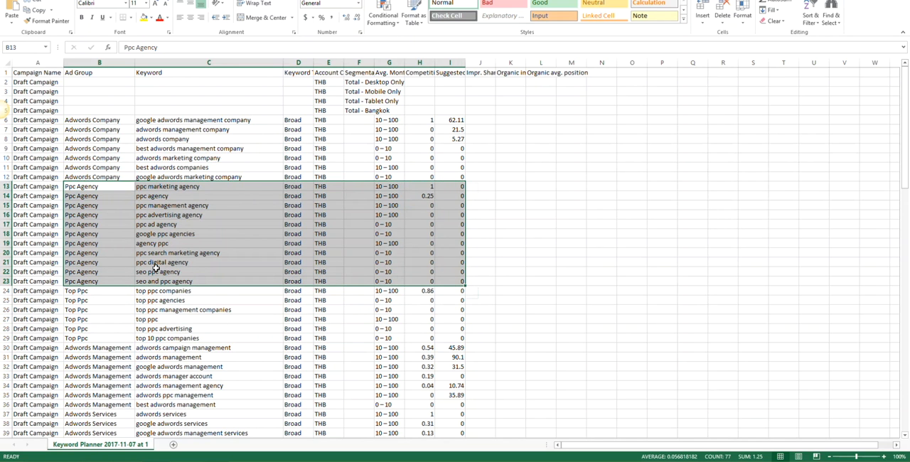
left_click_drag(108, 293, 454, 338)
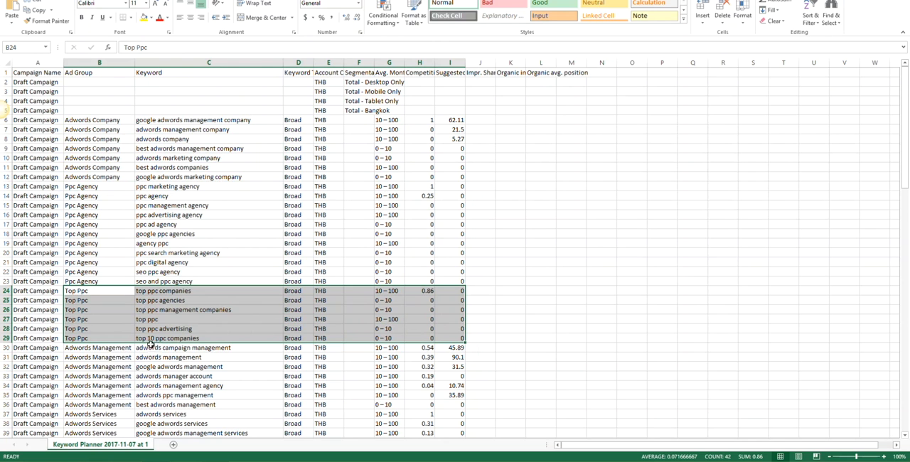
scroll(89, 351, "down", 1)
left_click_drag(105, 319, 453, 377)
scroll(198, 355, "down", 3)
left_click_drag(97, 301, 456, 356)
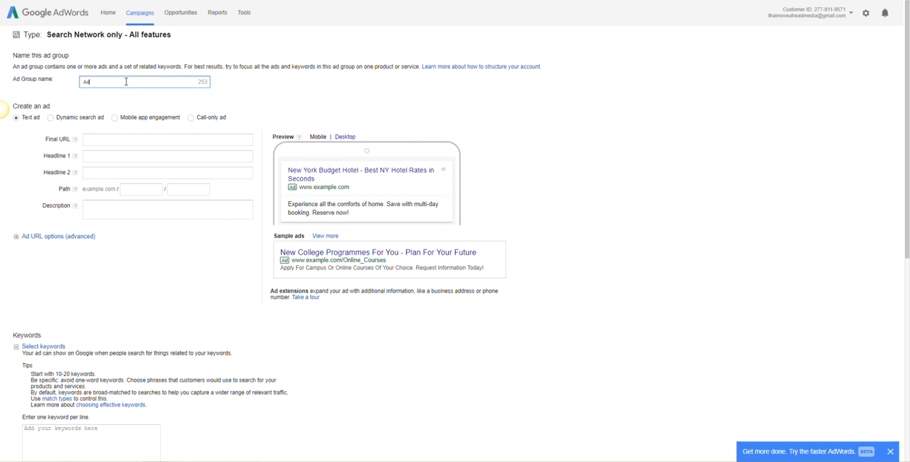
- Back in AdWords, enter "Adwords Company (E" as the ad group name and begin the text ad's final URL
type("words Company (E")
left_click(135, 140)
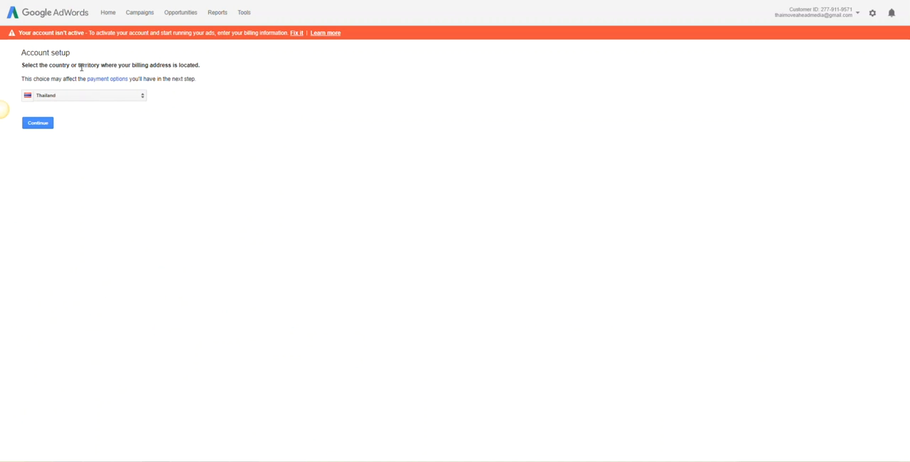
- Continue the account setup with Thailand as the billing country and choose automatic payments
left_click(38, 124)
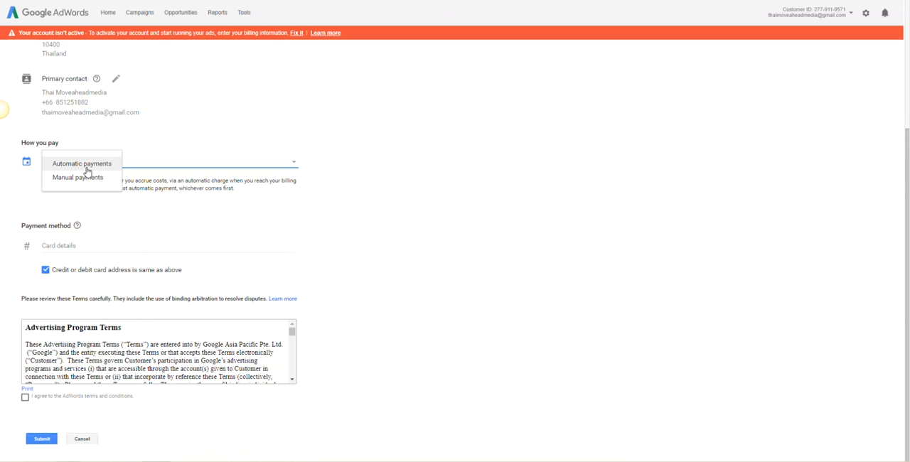
left_click(82, 164)
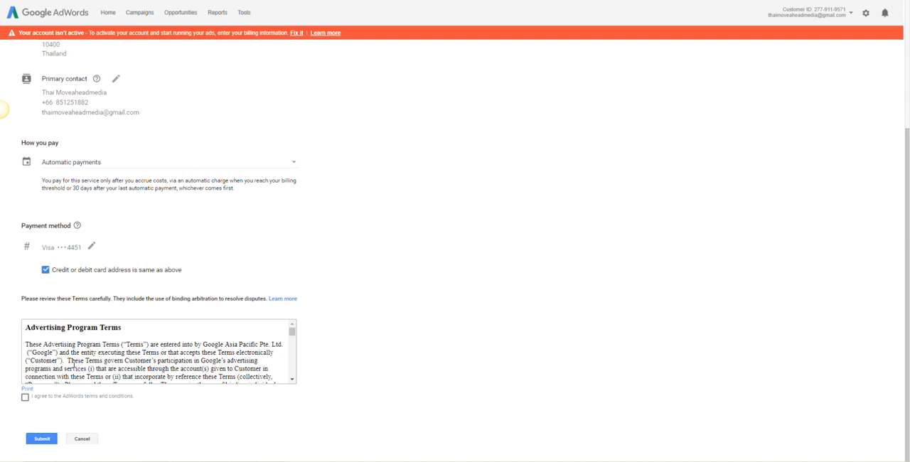
- Agree to the AdWords terms and conditions and look through the Advertising Program Terms
scroll(75, 364, "down", 2)
left_click(26, 398)
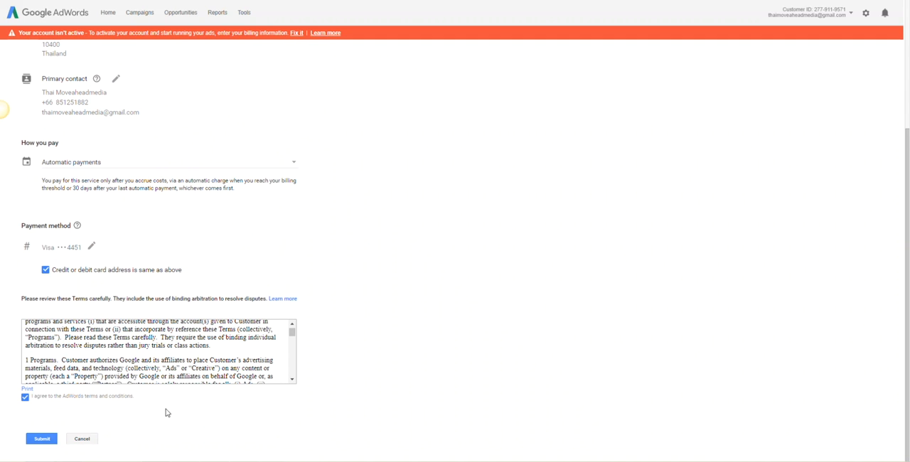
scroll(182, 356, "down", 5)
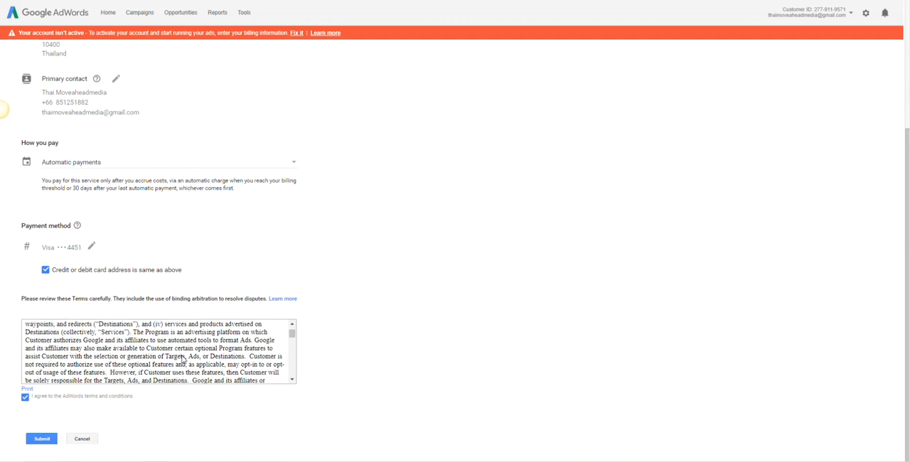
scroll(182, 355, "down", 15)
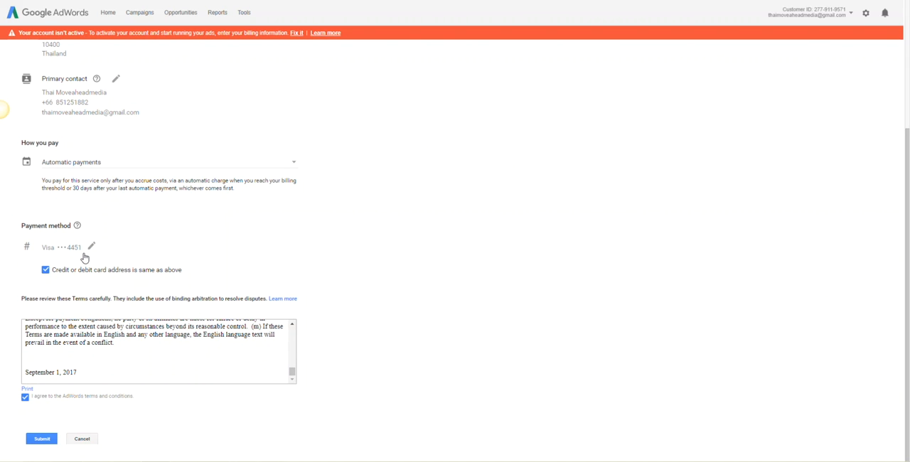
- Submit the billing setup and open the Bangkok - Search - PPC campaign
left_click(47, 439)
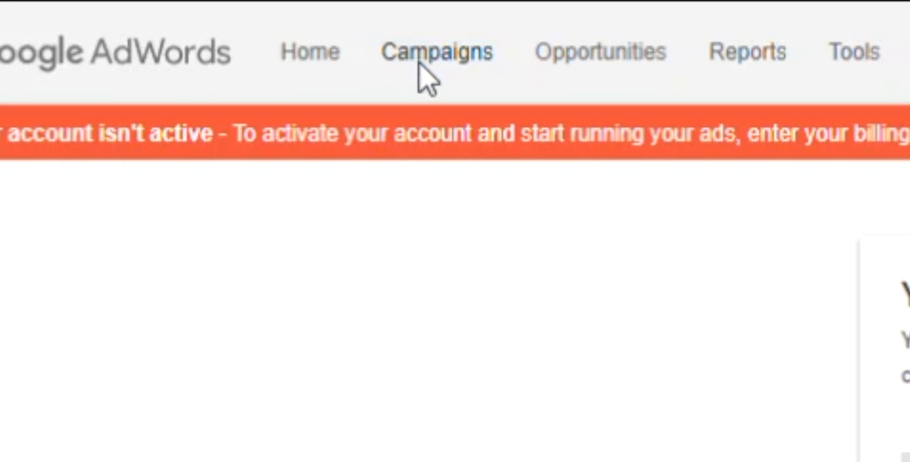
left_click(426, 71)
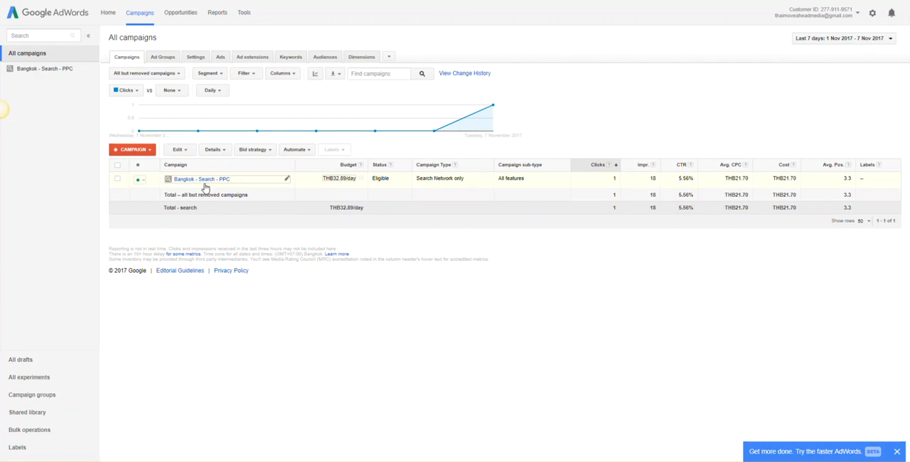
left_click(202, 181)
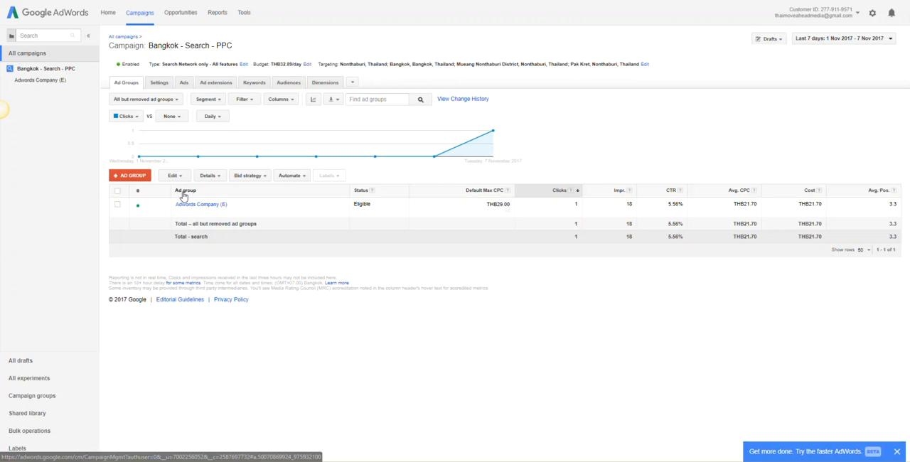
- Review the campaign's sitelink, callout and call extensions
left_click(208, 86)
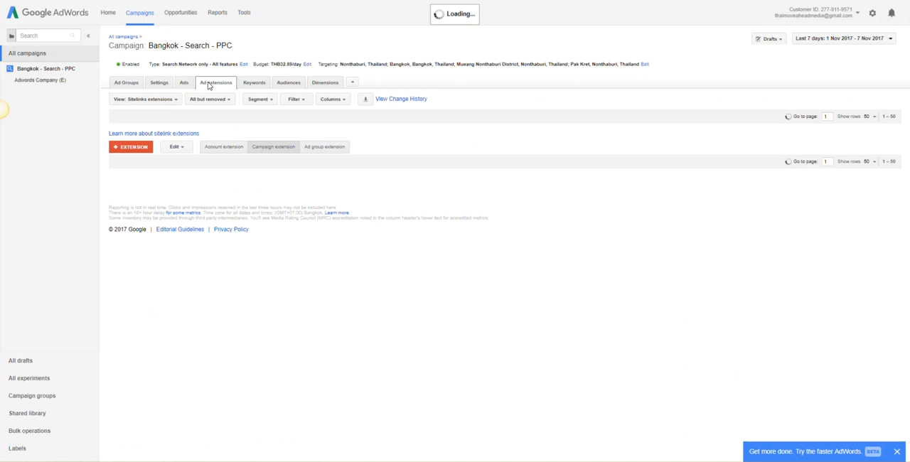
left_click(161, 102)
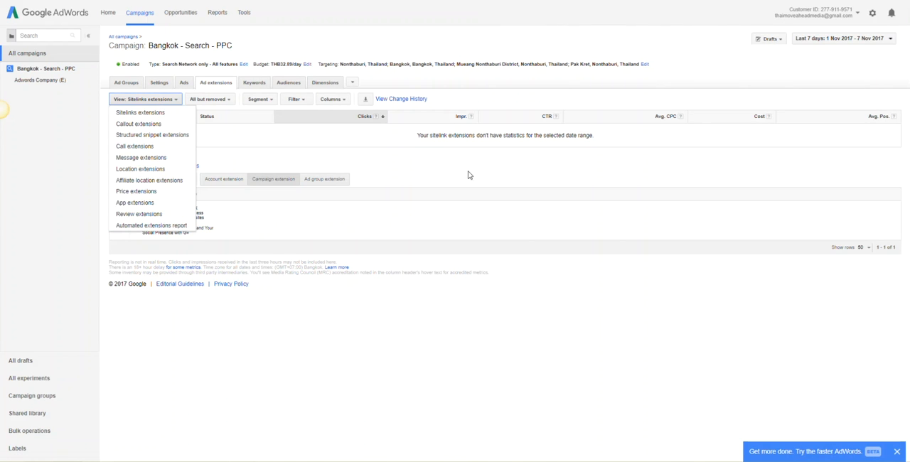
left_click(484, 176)
left_click(146, 101)
left_click(152, 123)
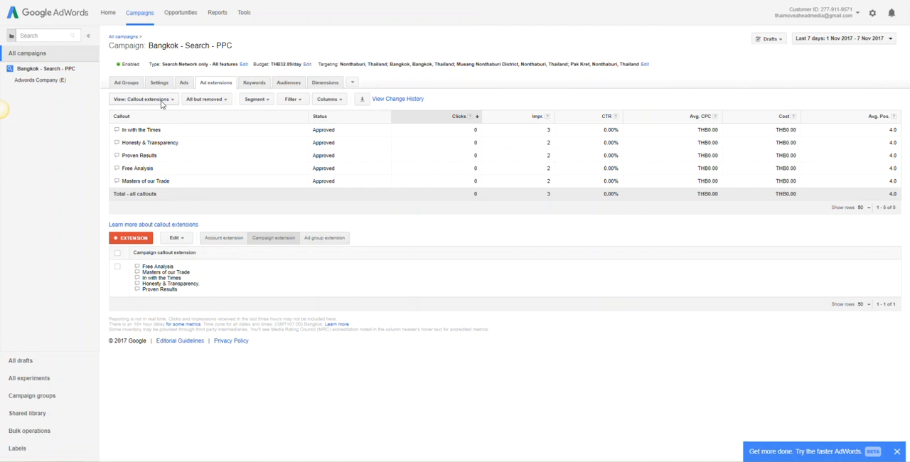
left_click(161, 103)
left_click(163, 147)
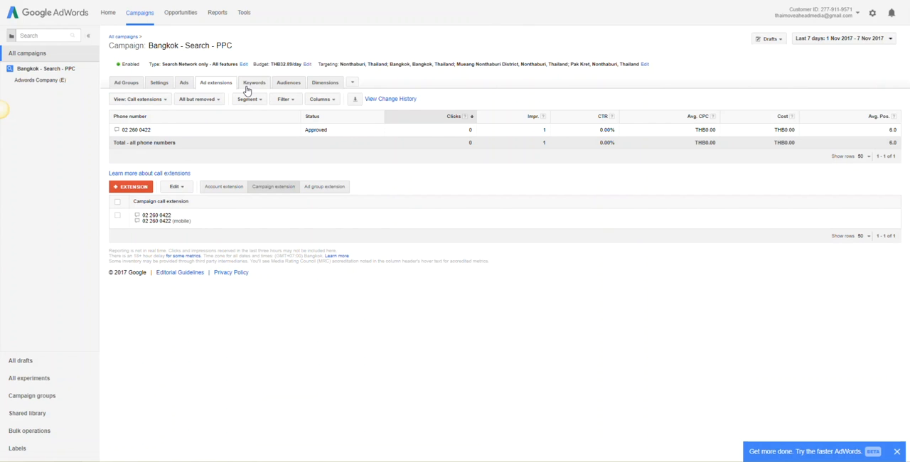
- Change all keywords in the Adwords Company (E) ad group from broad to exact match, previewing the changes first, and open the group's ads
left_click(251, 83)
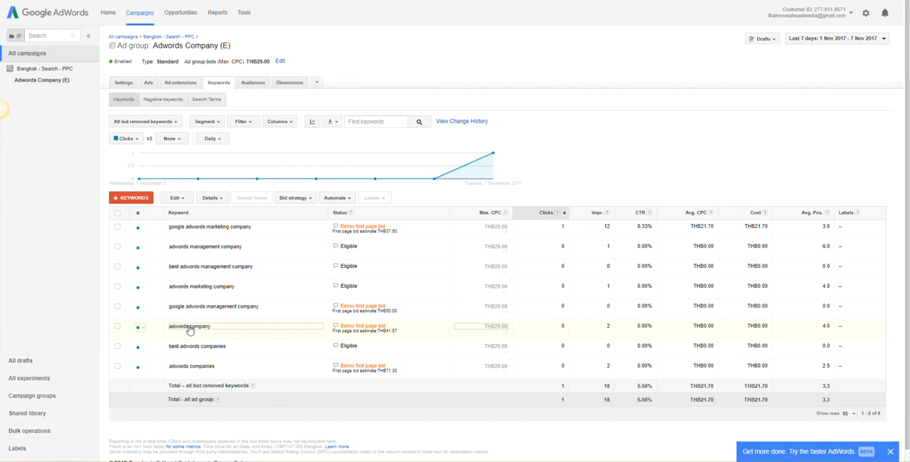
left_click(117, 214)
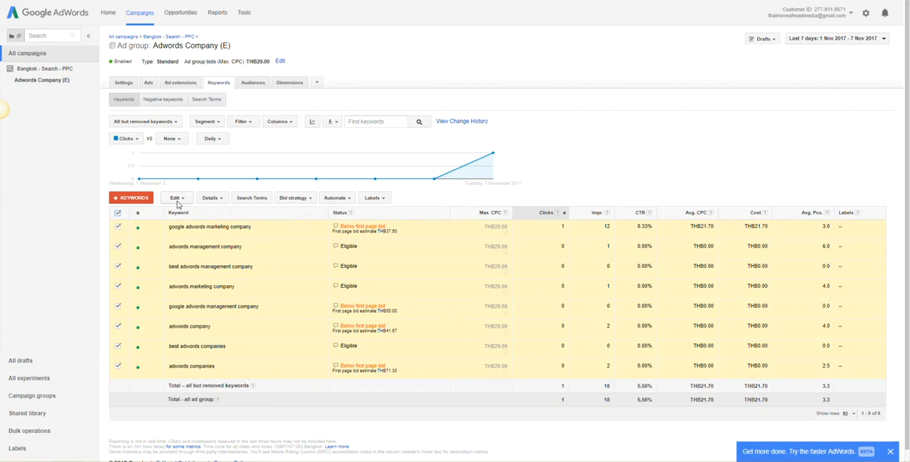
left_click(177, 198)
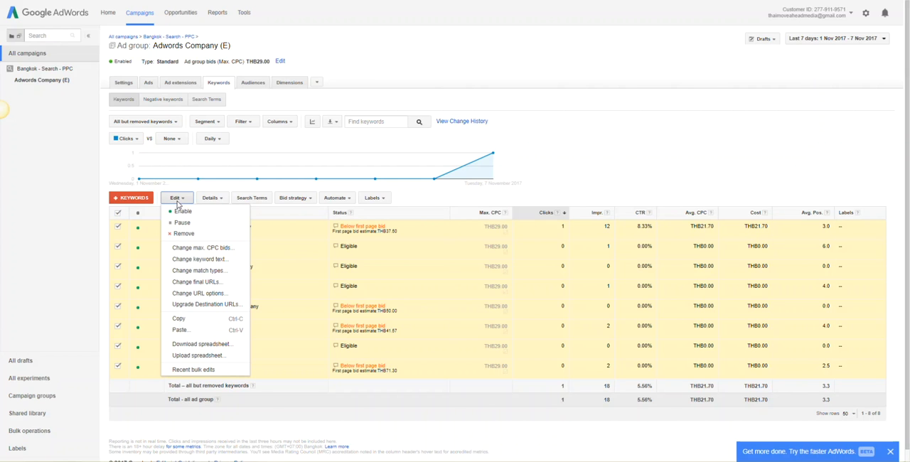
left_click(223, 271)
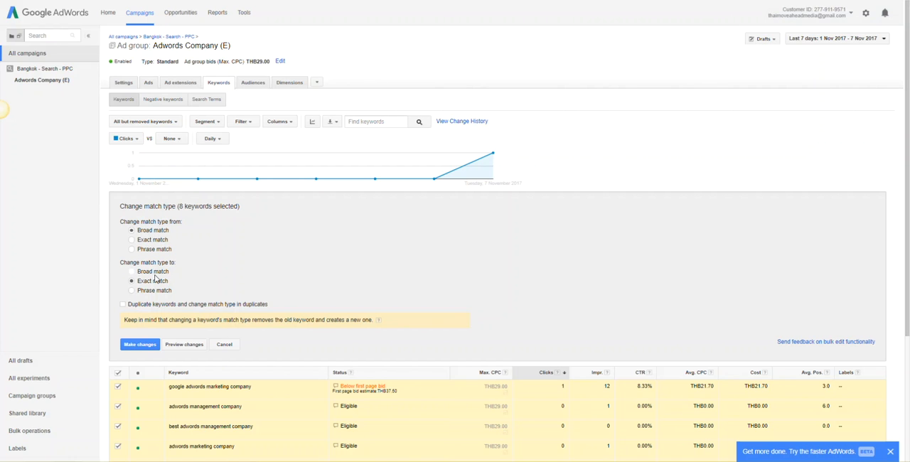
left_click(184, 345)
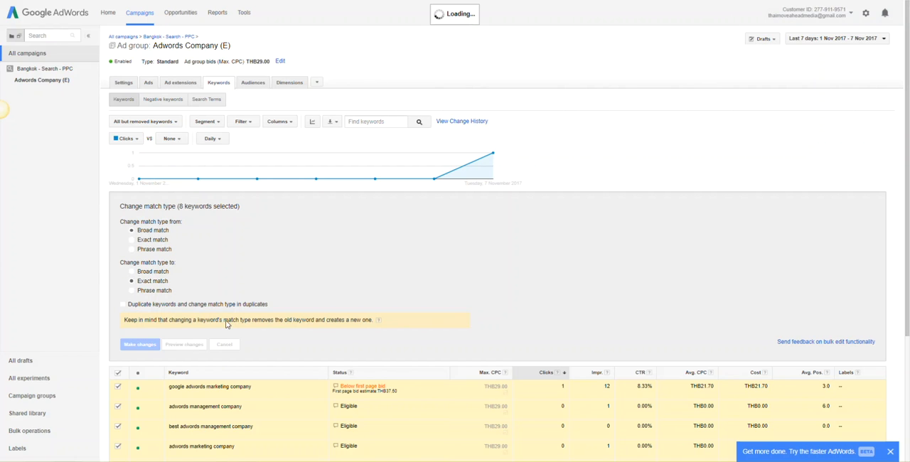
scroll(277, 313, "down", 2)
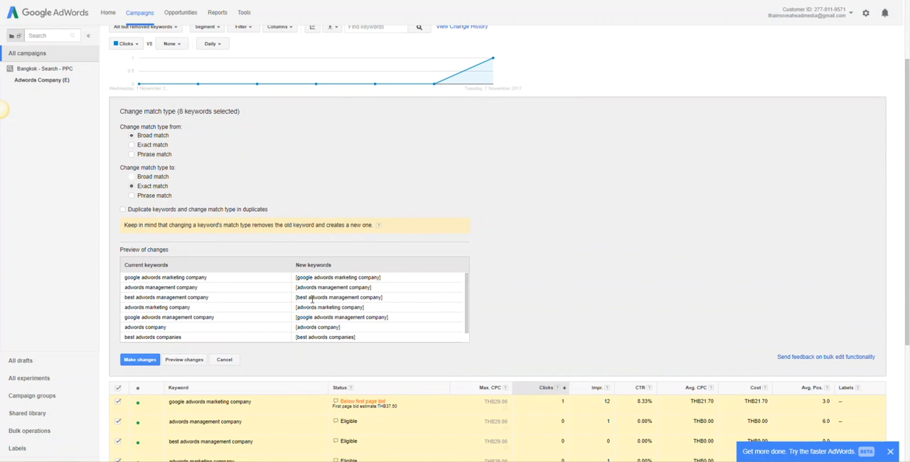
triple_click(319, 287)
left_click(140, 360)
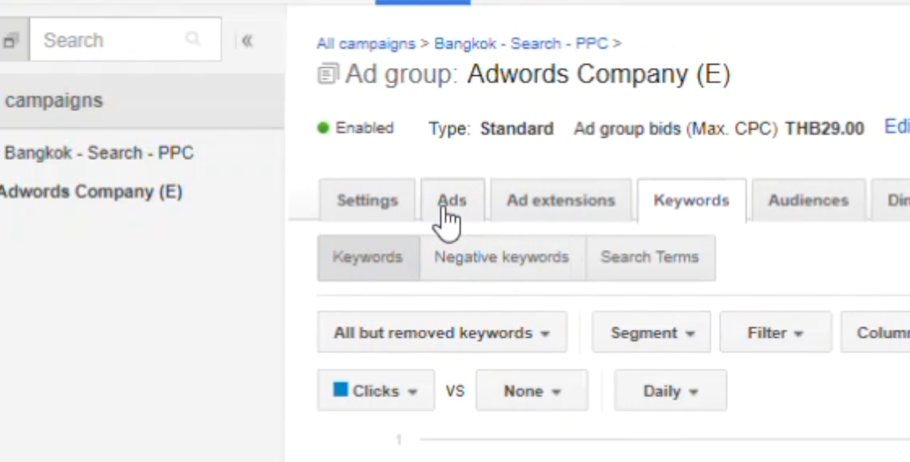
left_click(448, 217)
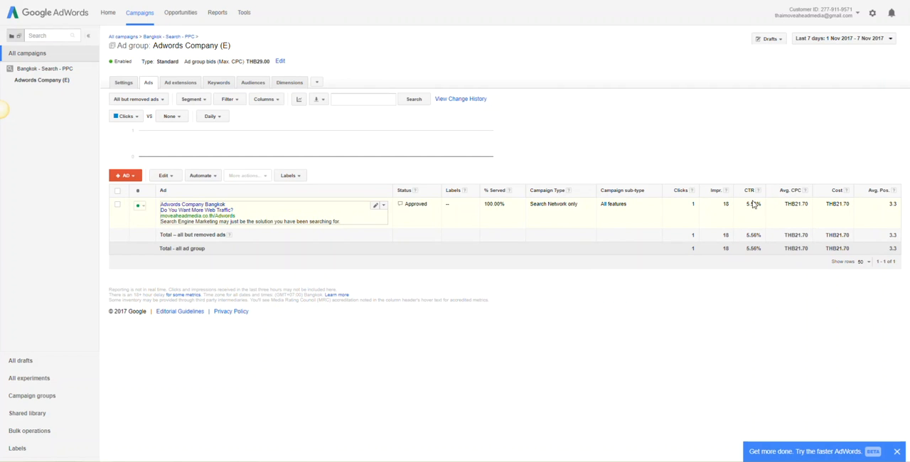
left_click(118, 204)
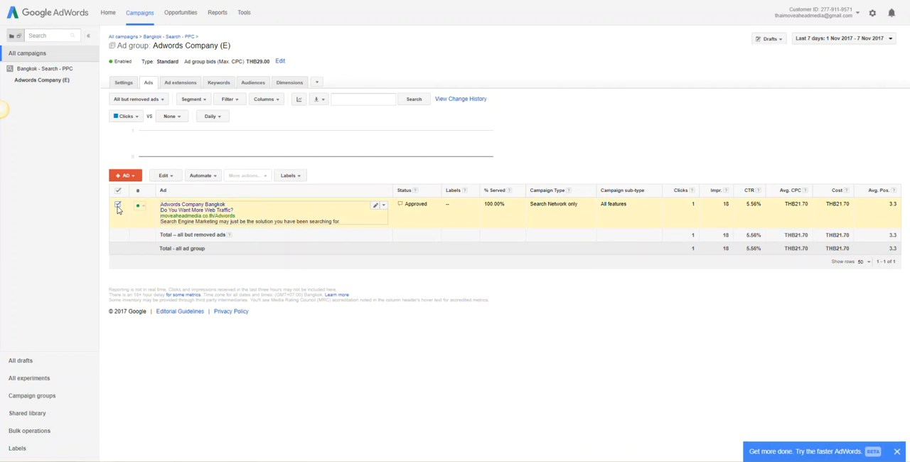
left_click(383, 207)
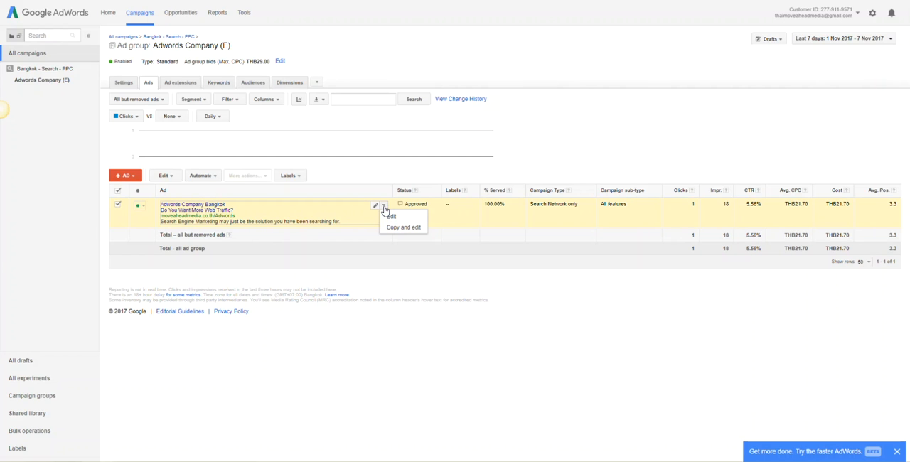
left_click(118, 204)
left_click(125, 175)
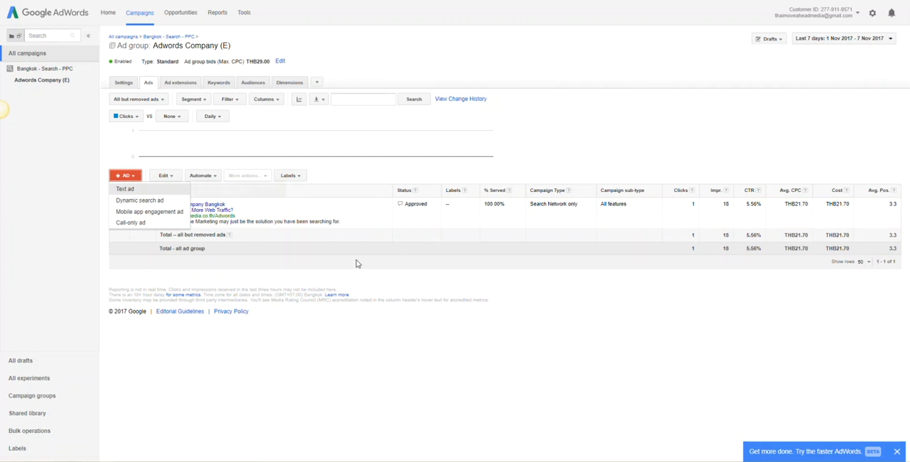
left_click(369, 365)
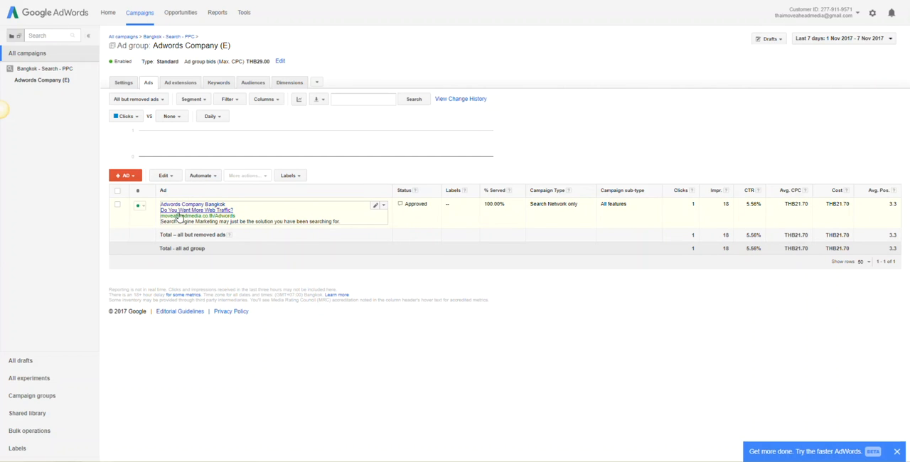
- Save a copy of the existing ad with headlines "Adwords Company Thailand" and "Move Ahead Media Bangkok" and an "Our mission is to make your PPC campaigns…" description
left_click(383, 207)
left_click(398, 228)
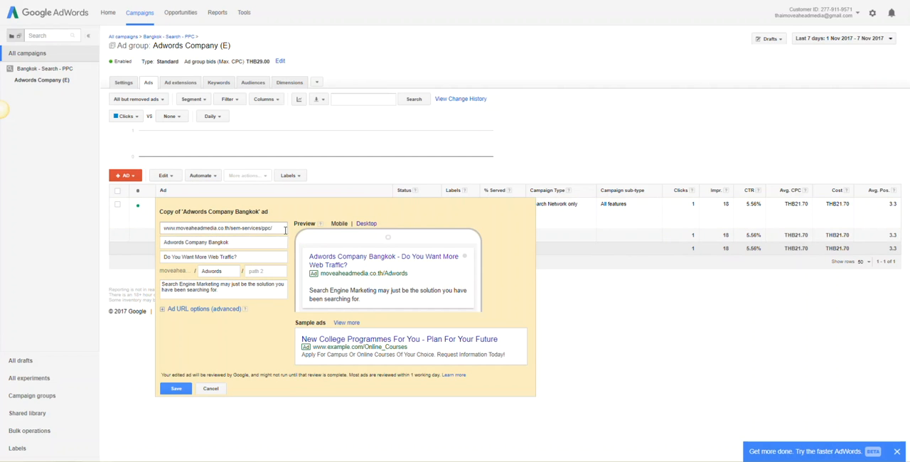
left_click(178, 383)
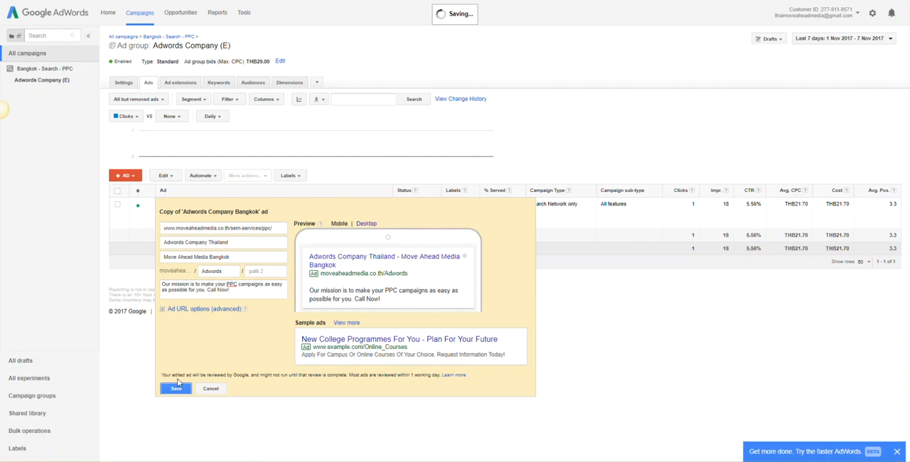
left_click(176, 389)
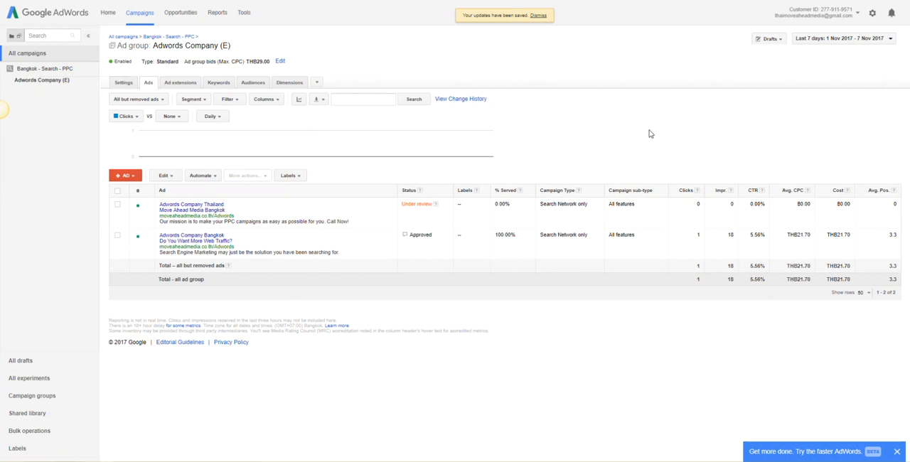
- Start a new text ad whose first headline uses keyword insertion in sentence case with the default text "Adwords Company Bangkok"
left_click(130, 175)
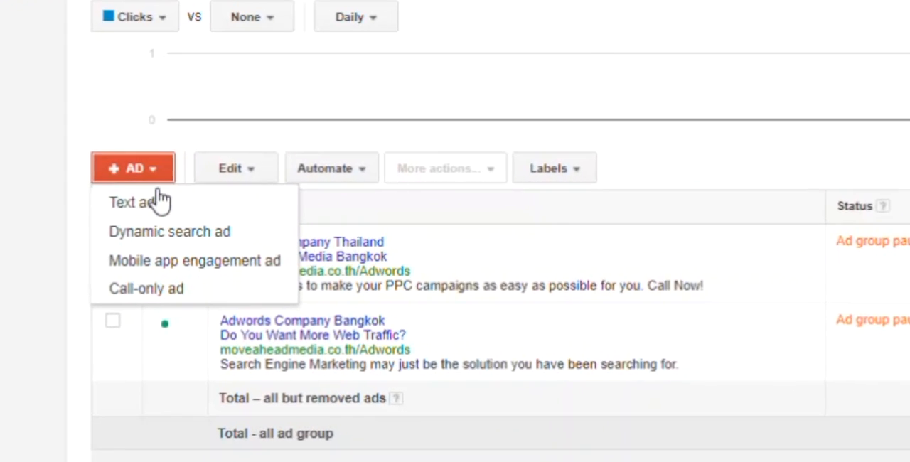
left_click(129, 189)
triple_click(283, 253)
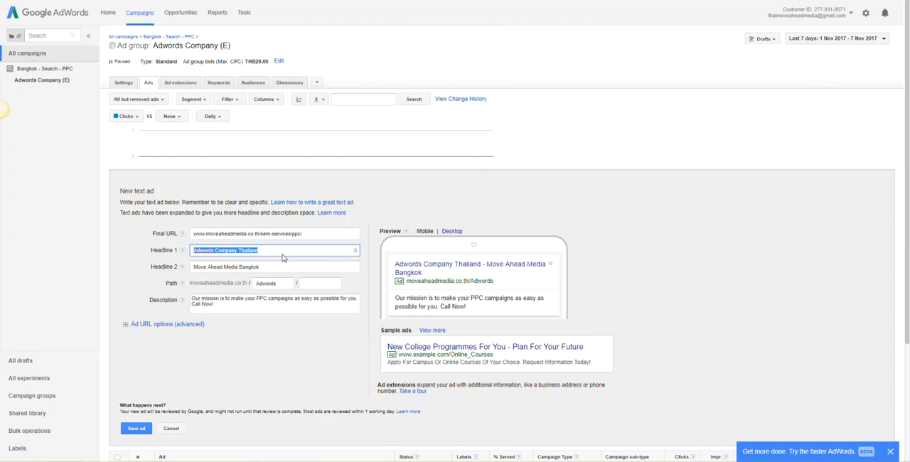
type("{")
left_click(231, 293)
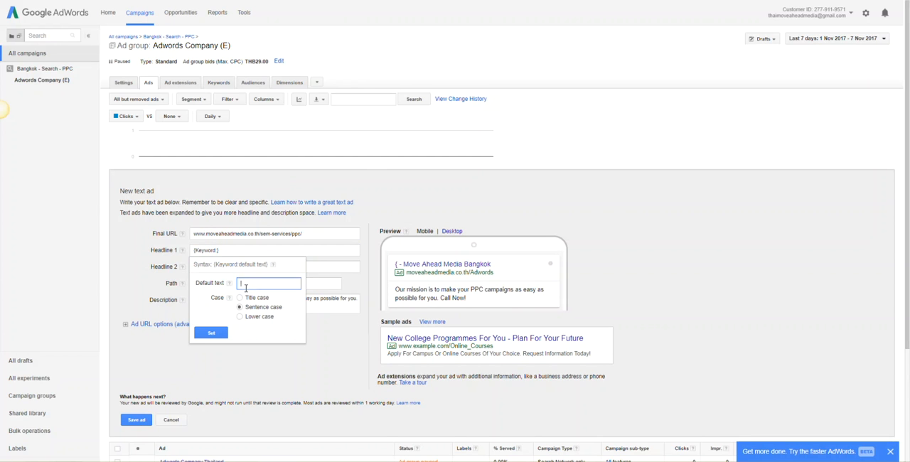
type("Adwords COmpa")
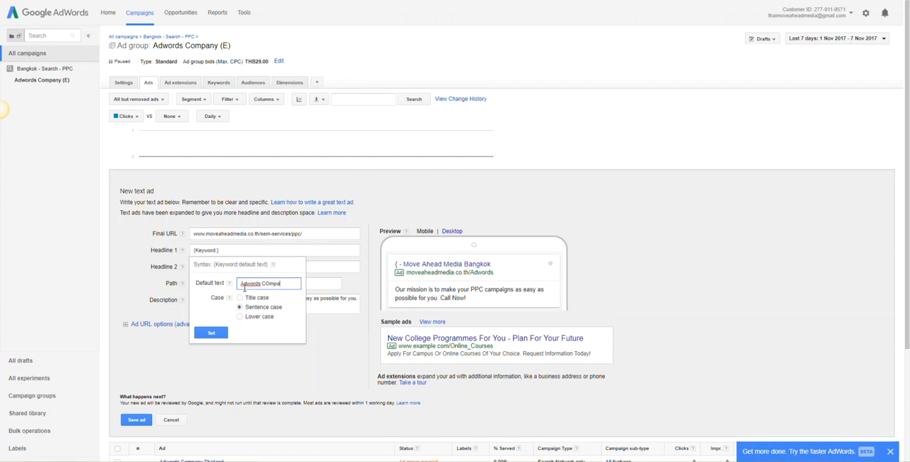
key("BackSpace")
key("BackSpace")
key("BackSpace")
type("ompany Bangkok")
left_click(210, 333)
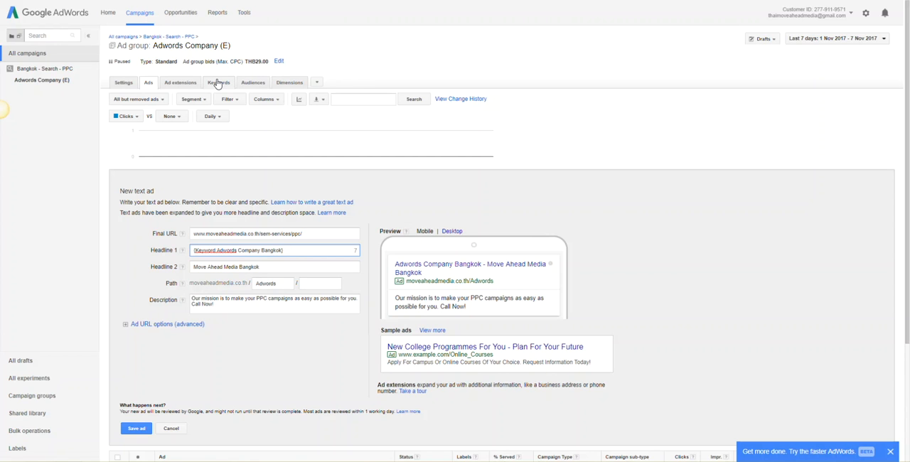
- Replace the new ad's second headline with "PPC Marketing Services Bangkok" and save the ad
left_click_drag(355, 250, 183, 257)
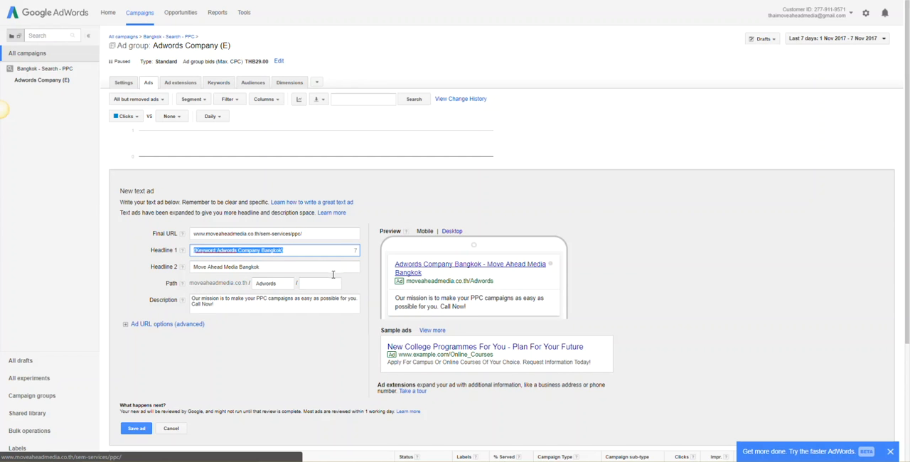
double_click(281, 270)
triple_click(282, 270)
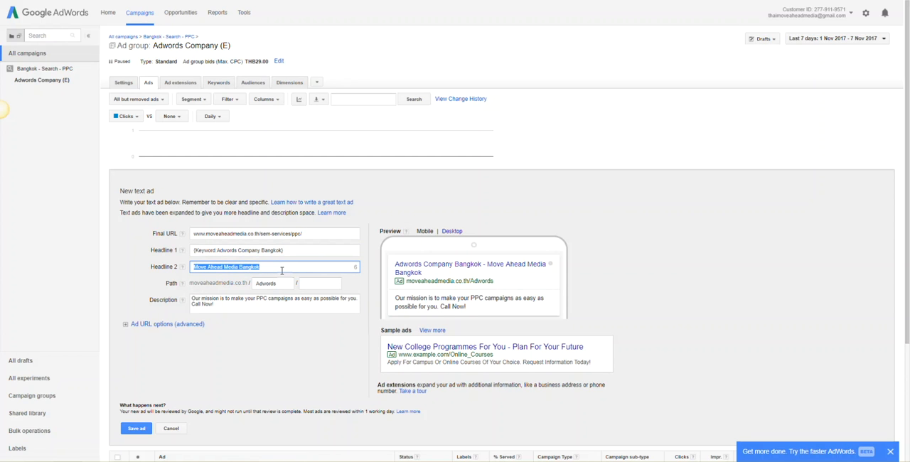
key("ctrl+v")
key("Tab")
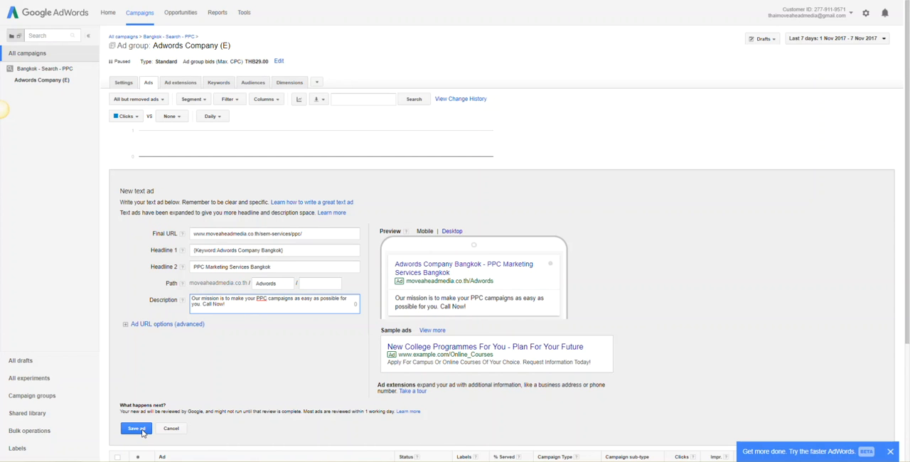
left_click(141, 431)
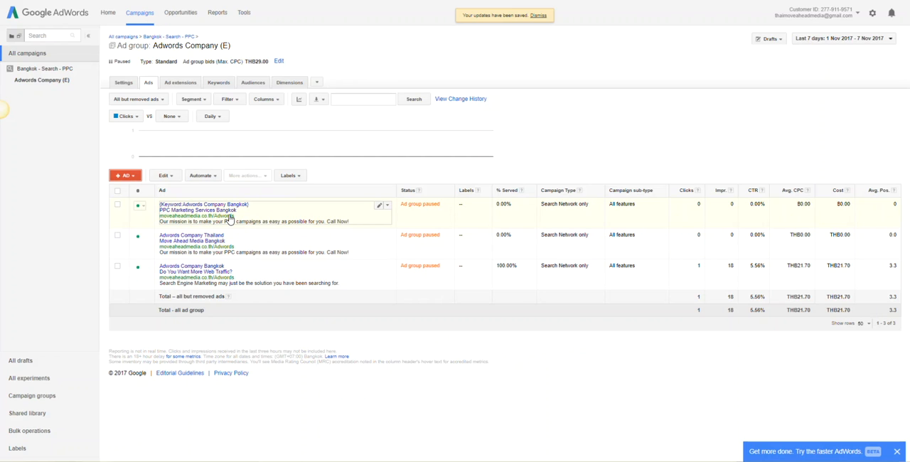
- Duplicate the Adwords Company (E) ad group within the Bangkok - Search - PPC campaign by copying and pasting it
left_click(45, 68)
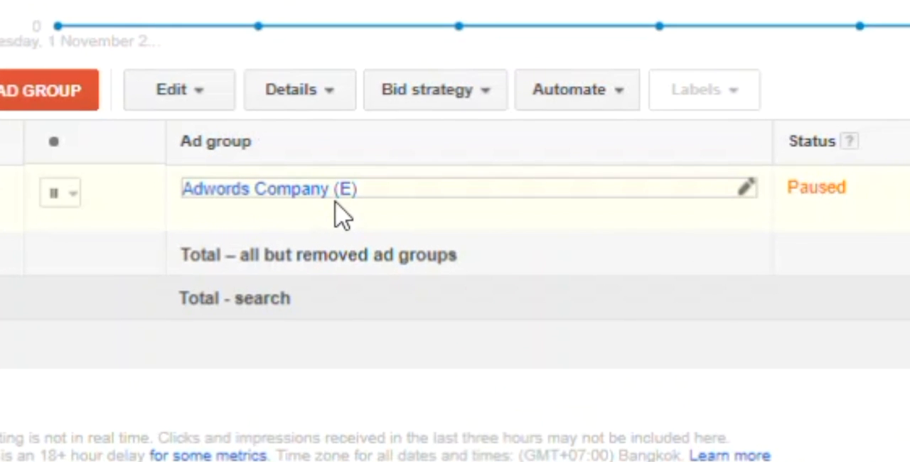
left_click(0, 197)
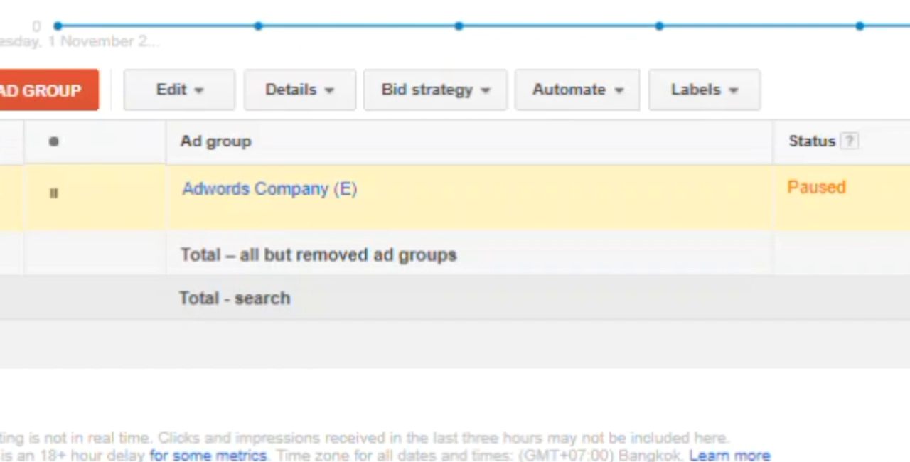
key("ctrl+v")
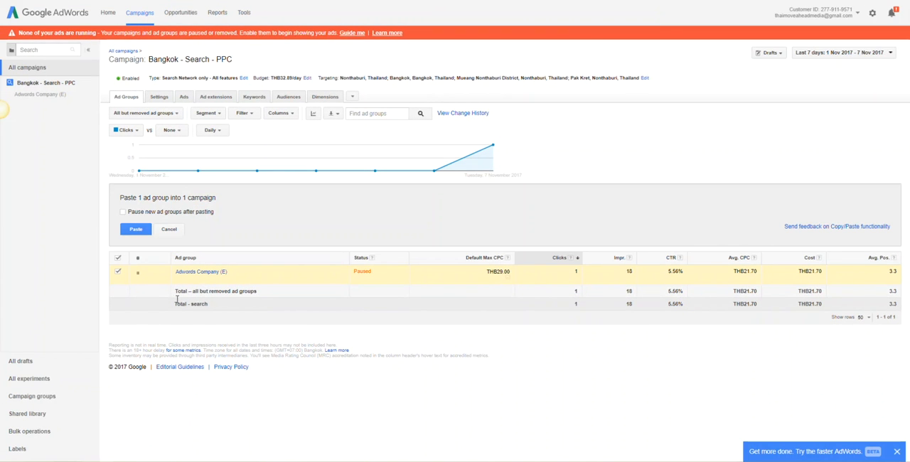
left_click(132, 231)
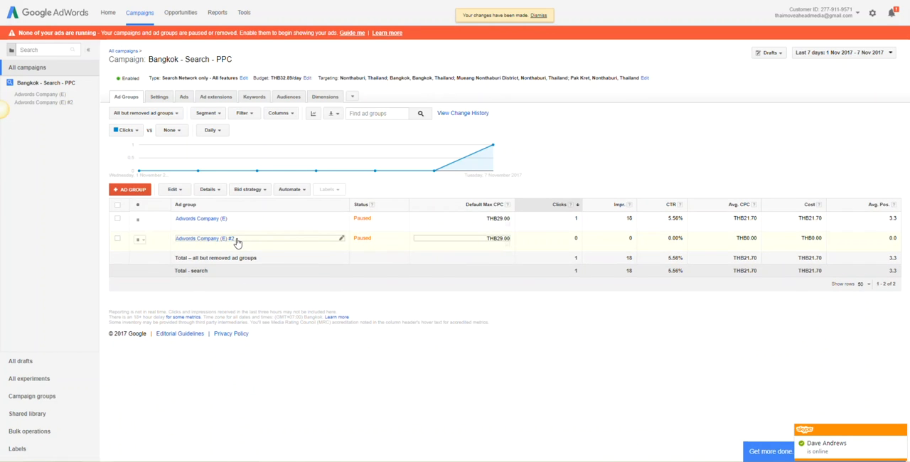
- Rename the duplicated ad group, Adwords Company (E) #2, as Adwords Company (B)
left_click(341, 239)
key("BackSpace")
key("BackSpace")
key("BackSpace")
key("BackSpace")
key("BackSpace")
type("B")
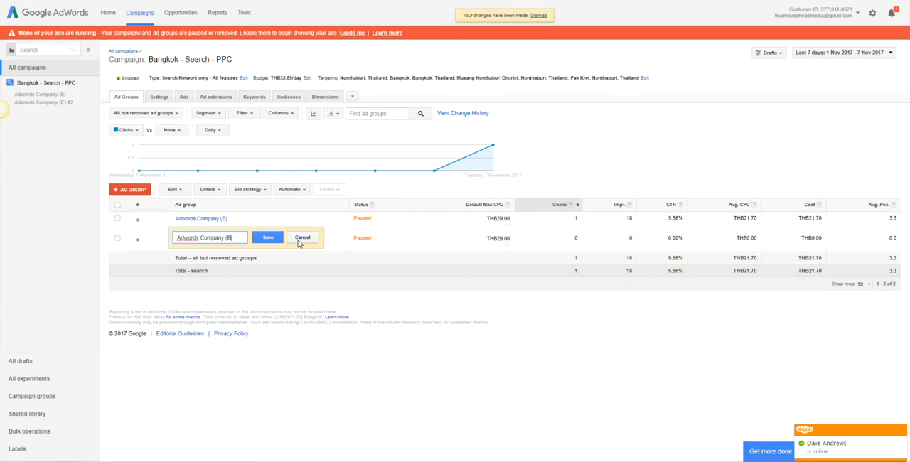
type(")")
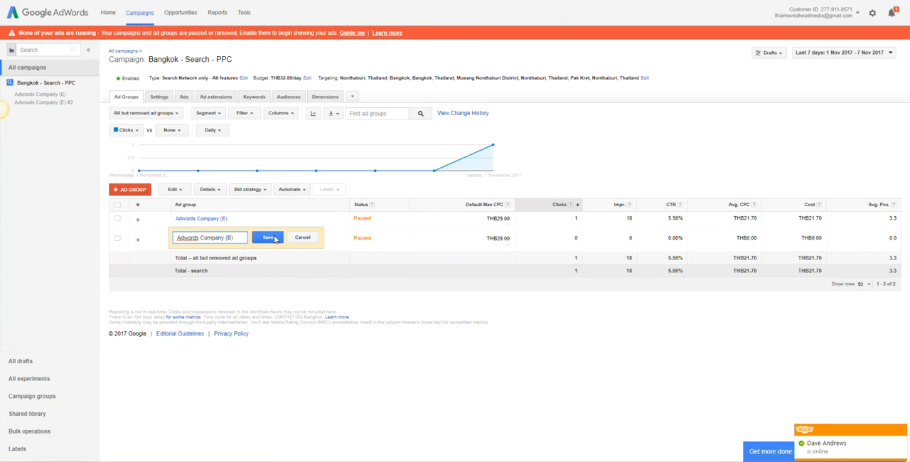
left_click(277, 242)
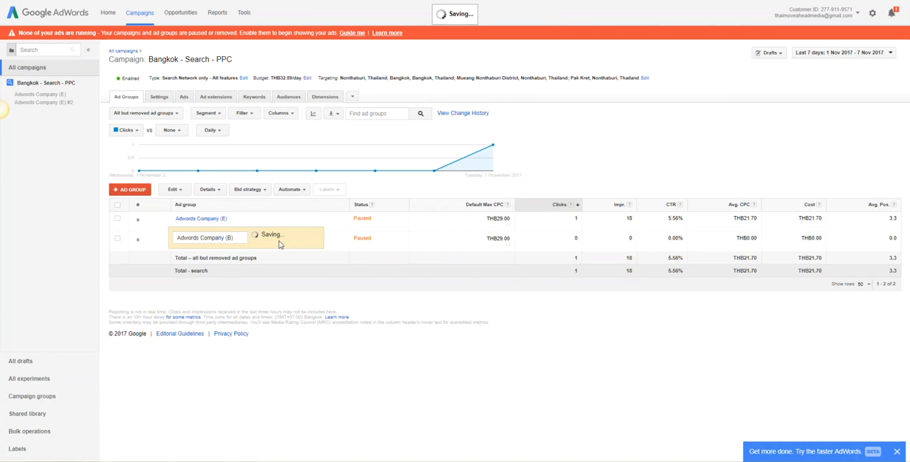
- Change the match type of all keywords in the Adwords Company (B) ad group from exact match to phrase match
left_click(206, 241)
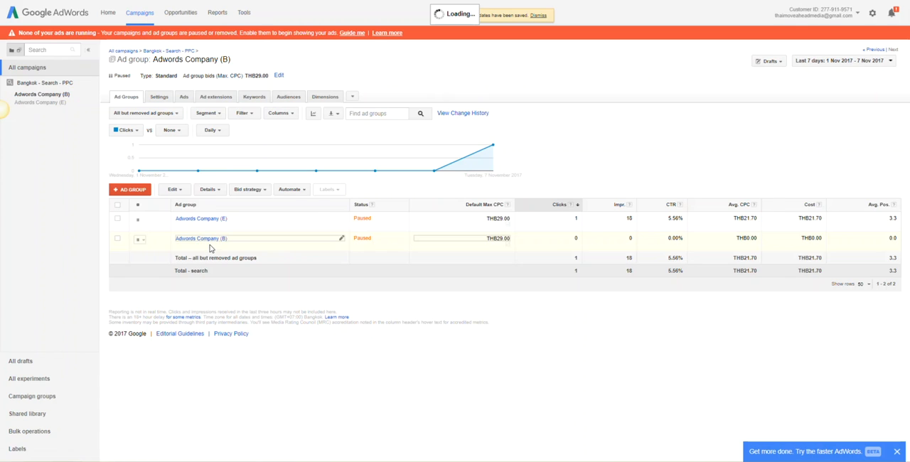
scroll(217, 247, "down", 1)
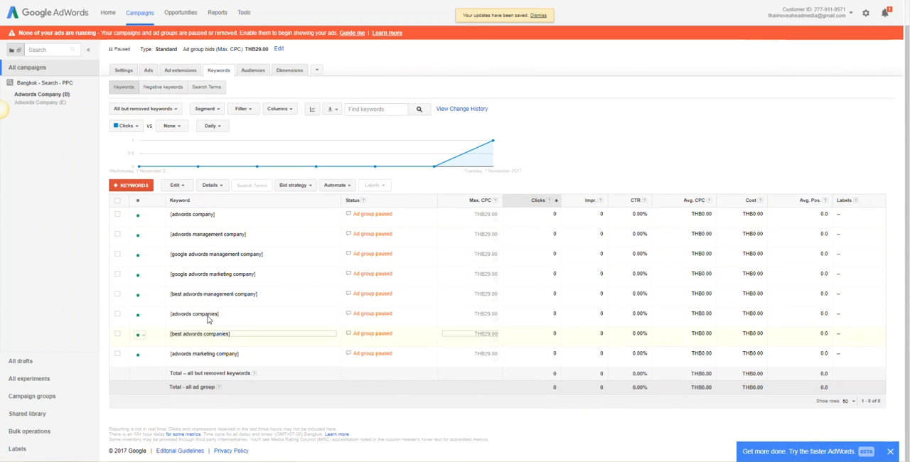
left_click(118, 201)
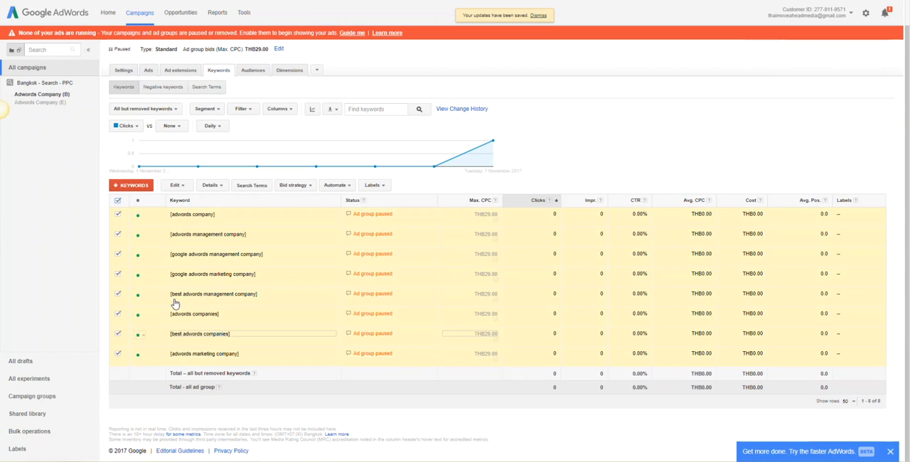
left_click(179, 185)
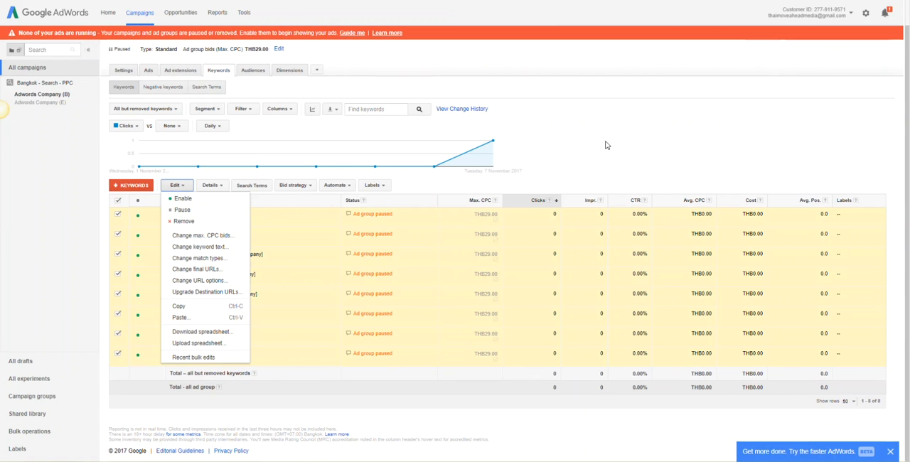
left_click(607, 144)
left_click(177, 185)
left_click(215, 261)
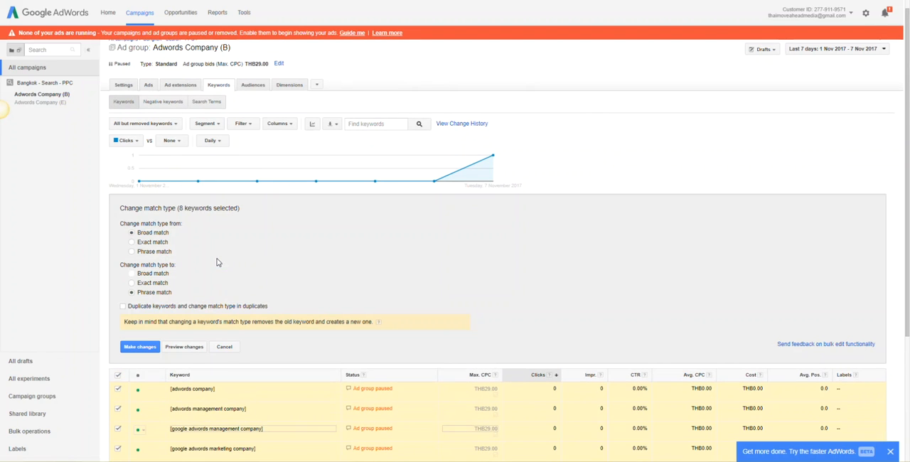
left_click(151, 246)
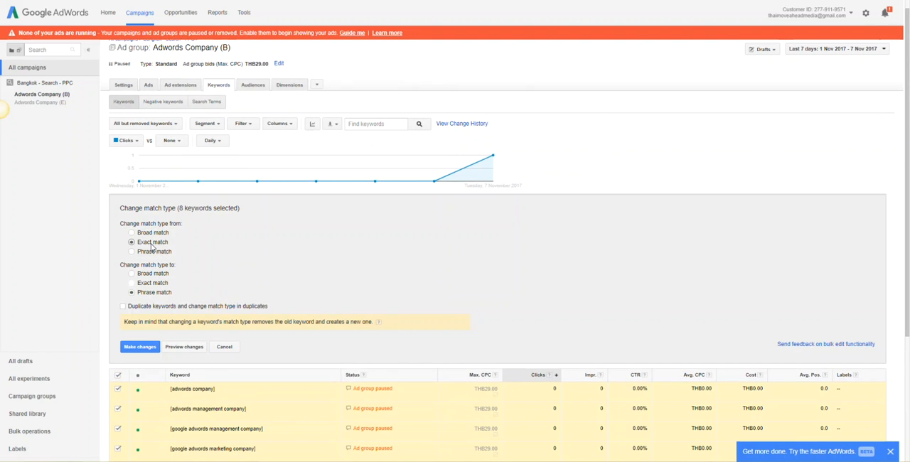
left_click(173, 348)
left_click(153, 361)
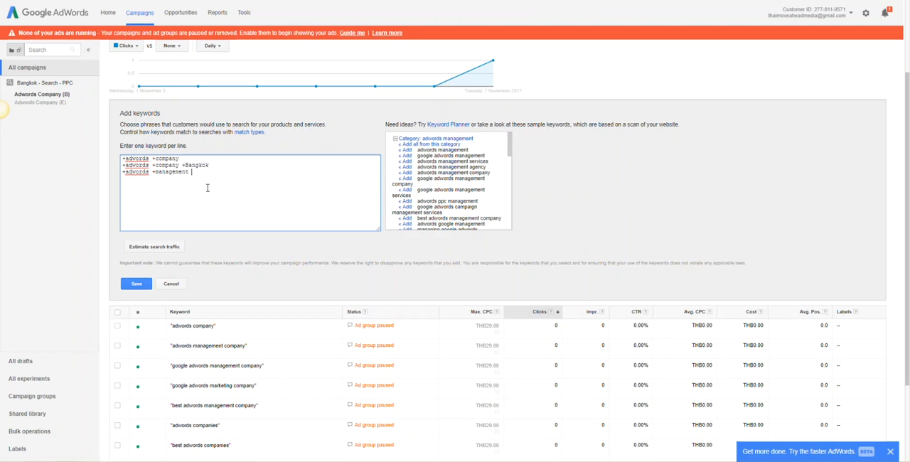
- Add the modified broad match keywords +adwords +company, +adwords +management +company and +adwords +company +Bangkok to the Adwords Company (B) ad group
type("+compan")
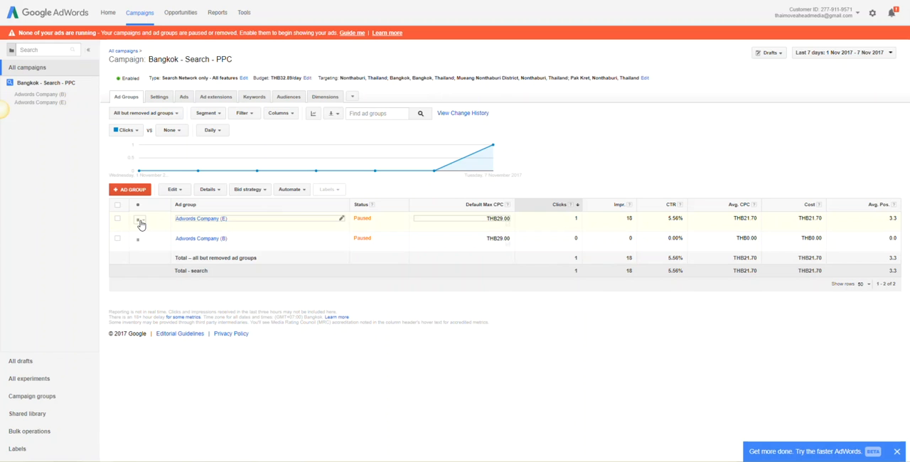
- Duplicate the Adwords Company (B) ad group within the campaign and rename the copy PPC Agency (B)
left_click(118, 238)
key("ctrl+c")
key("ctrl+v")
left_click(136, 228)
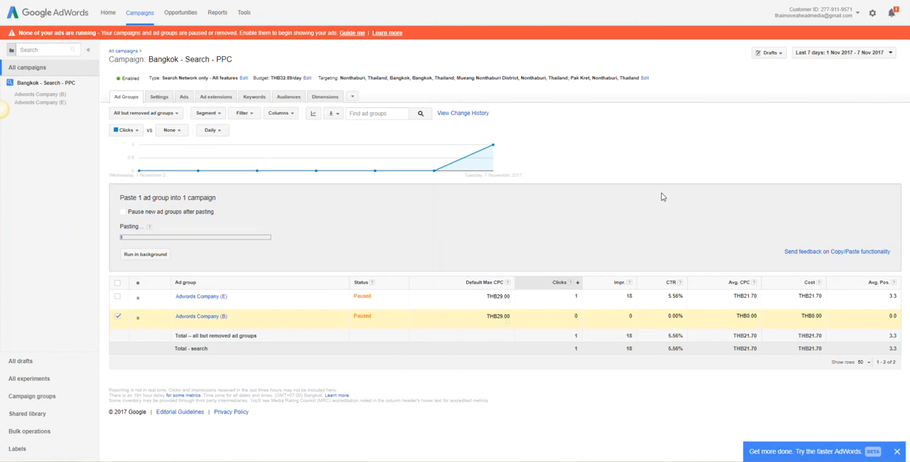
left_click(129, 276)
left_click(341, 238)
type("PPC Agency")
left_click(267, 241)
- Remove all the copied keywords from the PPC Agency (B) ad group
left_click(200, 238)
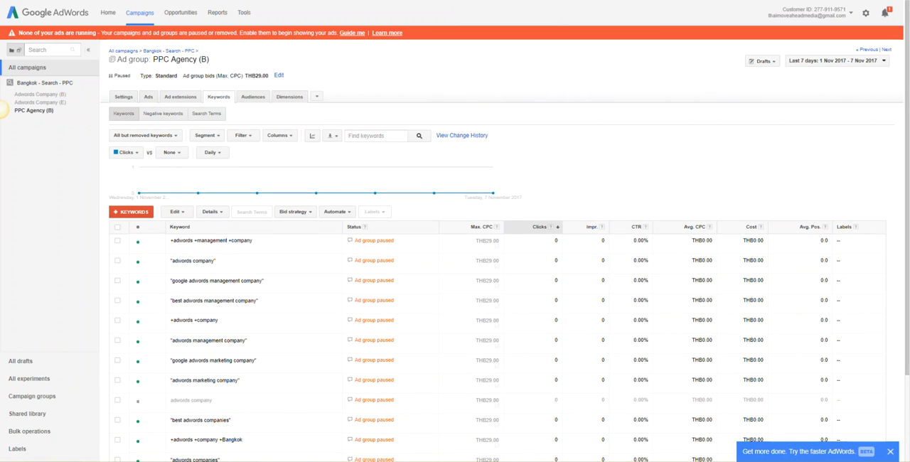
left_click(118, 226)
left_click(176, 212)
left_click(178, 246)
left_click(495, 40)
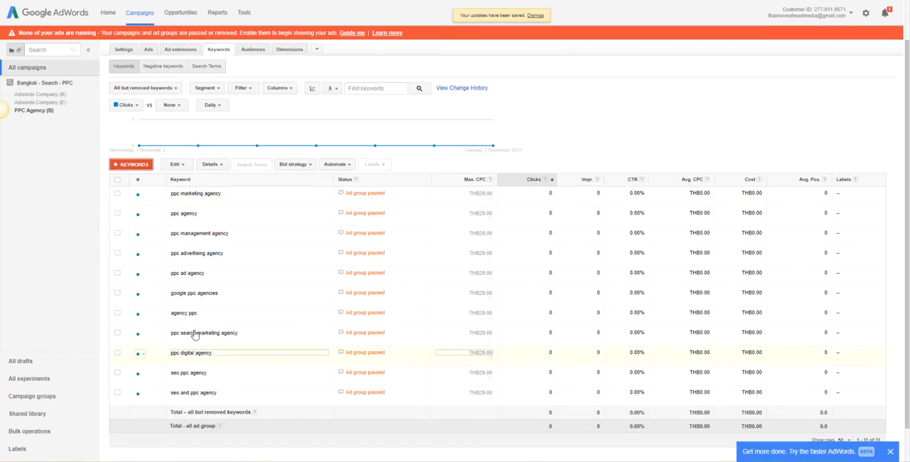
- Change the new PPC keywords to phrase match and add +PPC +Agency, +PPC +Agency +Google and +PPC +Agency +management
left_click(179, 163)
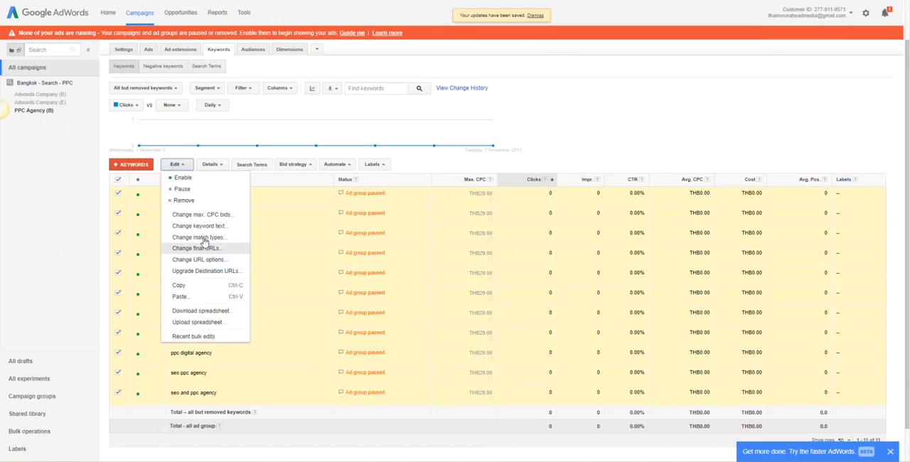
left_click(203, 239)
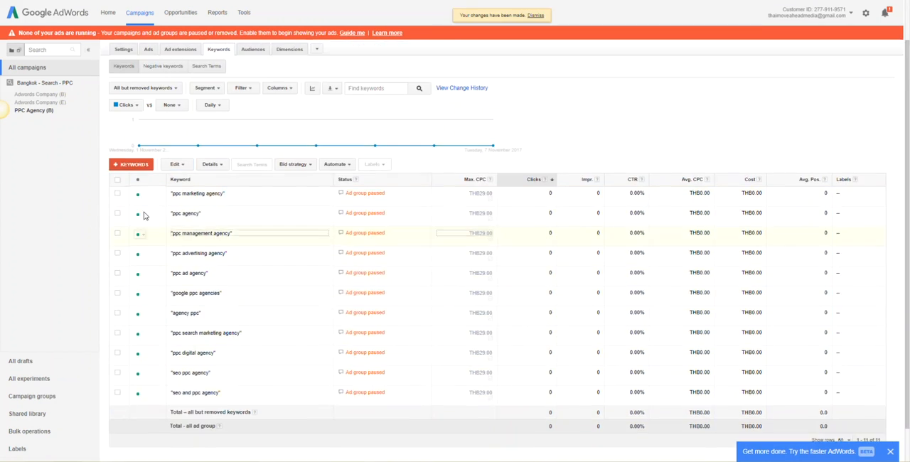
left_click(135, 158)
type("+PPC +Agency")
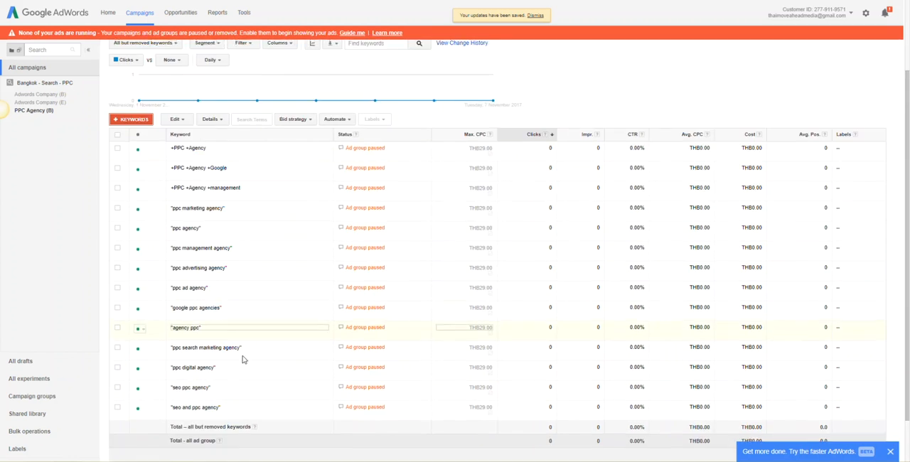
- Change the first headline of the keyword insertion ad in PPC Agency (B) to {Keyword:PPC Agency Bangkok} and save it
left_click(34, 111)
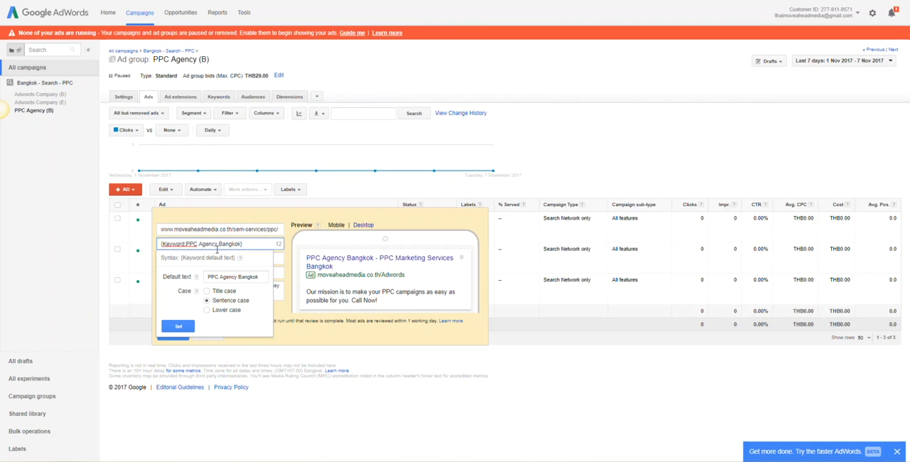
left_click(220, 244)
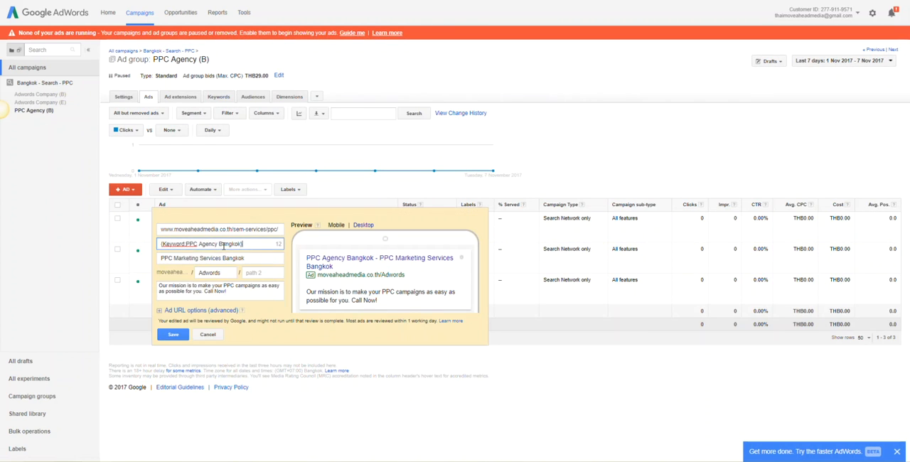
triple_click(280, 321)
left_click(264, 262)
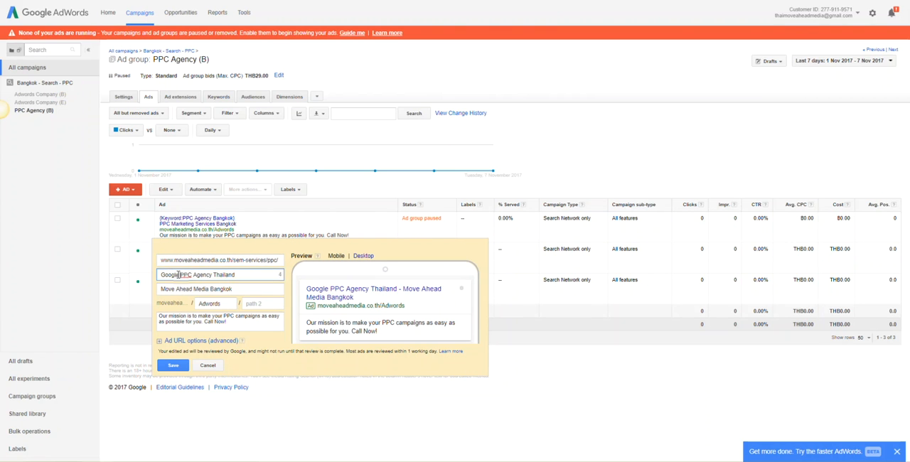
- Change the first headlines of the other two PPC Agency (B) ads to "#1 PPC Agency Thailand" and "PPC Agency Bangkok"
left_click_drag(179, 275, 161, 275)
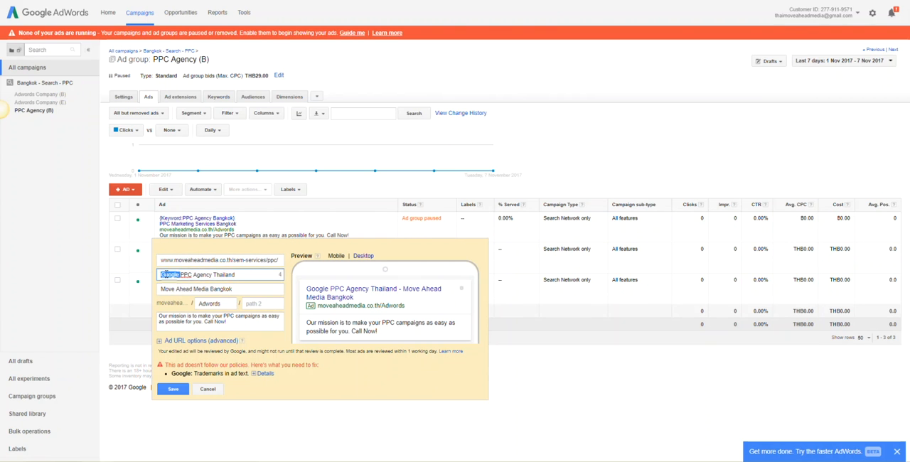
left_click(172, 389)
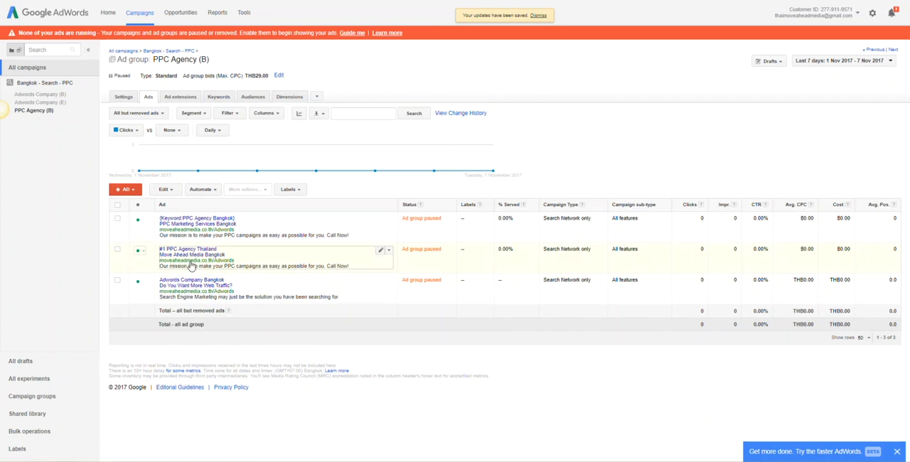
left_click(379, 280)
left_click_drag(229, 305, 148, 309)
type("PPC Agency Bang")
left_click(173, 396)
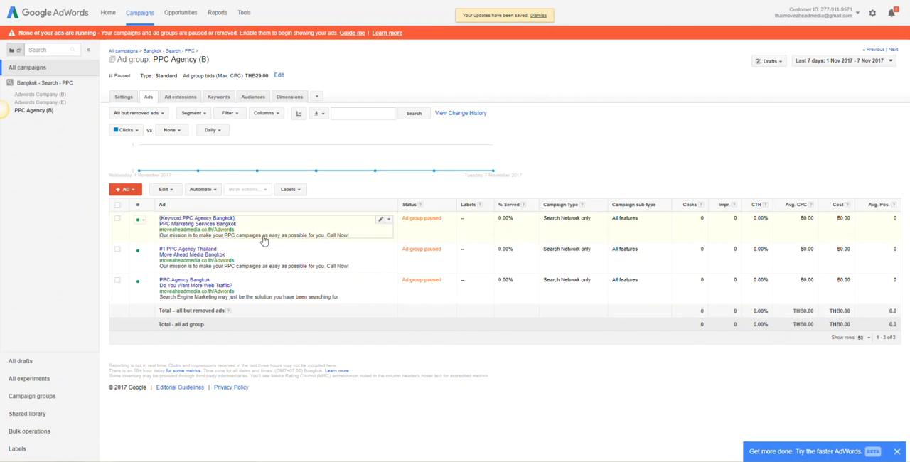
- Duplicate the PPC Agency (B) ad group within the Bangkok - Search - PPC campaign by copying and pasting it
left_click(207, 99)
left_click(169, 51)
left_click(128, 97)
left_click(118, 239)
key("ctrl+c")
key("ctrl+v")
left_click(135, 228)
- Rename the copy of the PPC Agency (B) ad group as PPC Agency (E)
left_click(341, 239)
key("BackSpace")
key("BackSpace")
key("BackSpace")
key("Left")
key("BackSpace")
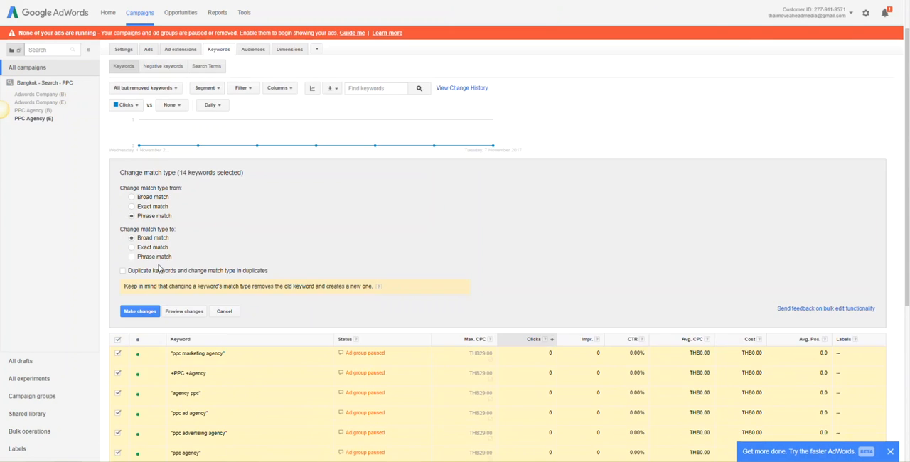
- Review the keywords of the PPC Agency (E) ad group and the ads of the PPC Agency (B) ad group
left_click(185, 310)
scroll(377, 277, "down", 5)
left_click(140, 114)
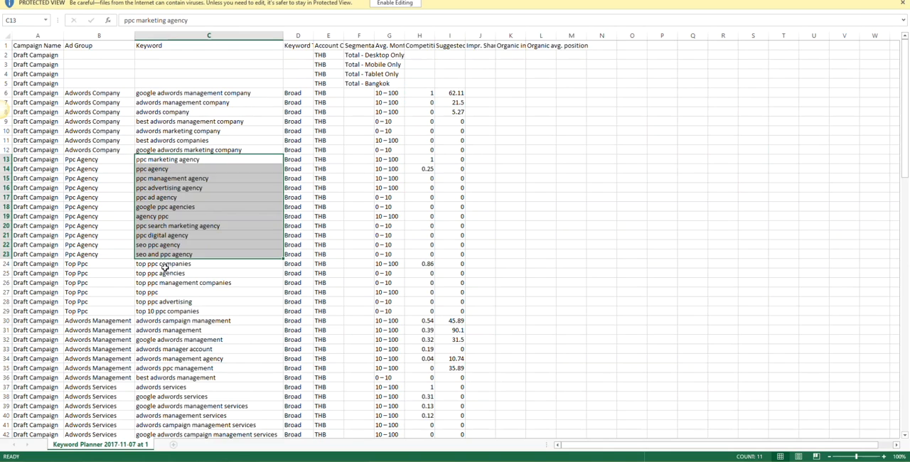
scroll(165, 267, "down", 2)
left_click_drag(184, 264, 209, 320)
left_click_drag(427, 263, 457, 319)
left_click_drag(186, 264, 192, 320)
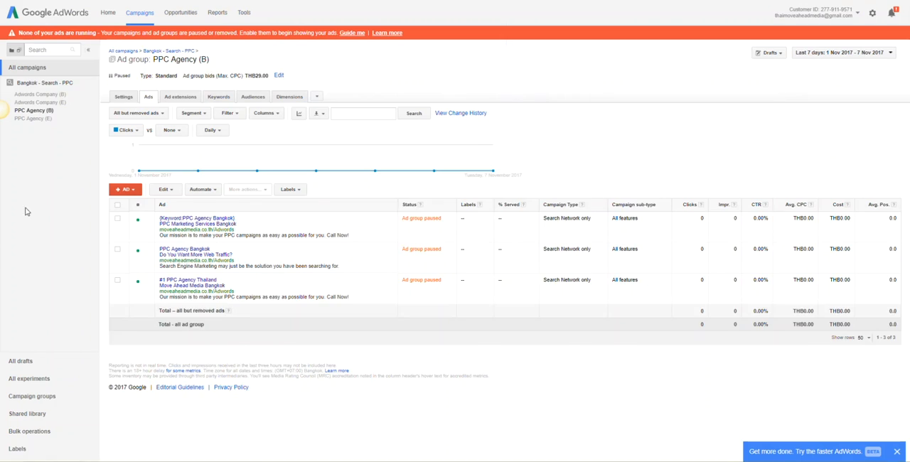
- Duplicate the Adwords Company (B) ad group within the campaign and rename the copy Adwords management (B)
left_click(44, 82)
left_click(27, 67)
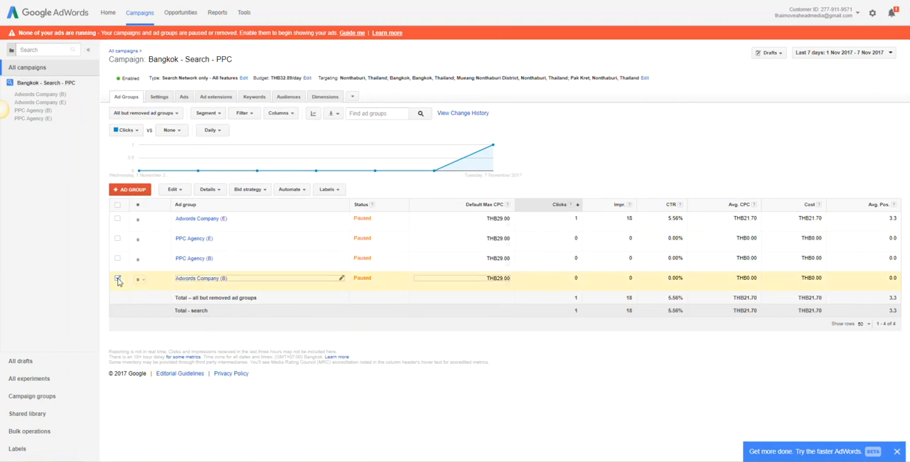
key("ctrl+v")
left_click(238, 259)
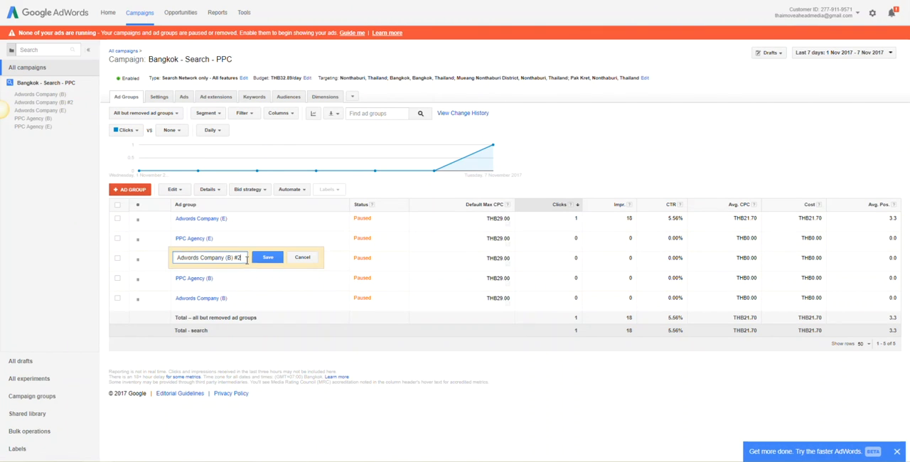
key("Return")
- Replace the copied keywords in the Adwords management (B) ad group by pasting in a new keyword list
left_click(209, 259)
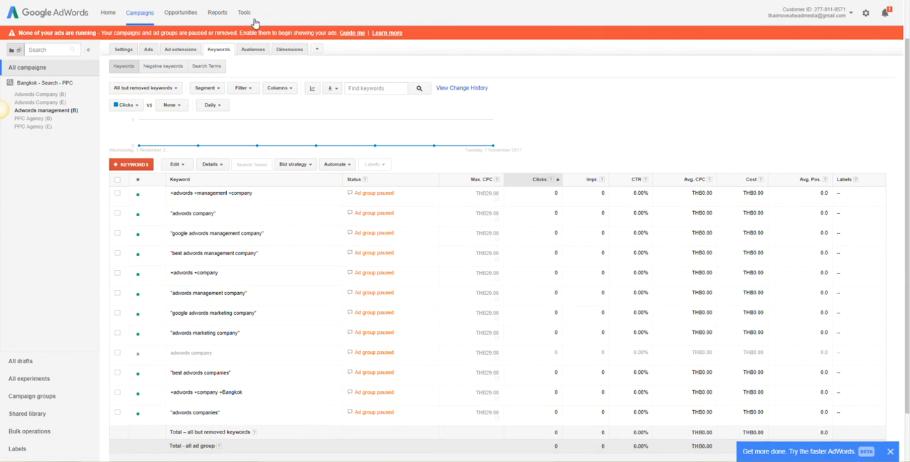
left_click(117, 180)
left_click(176, 164)
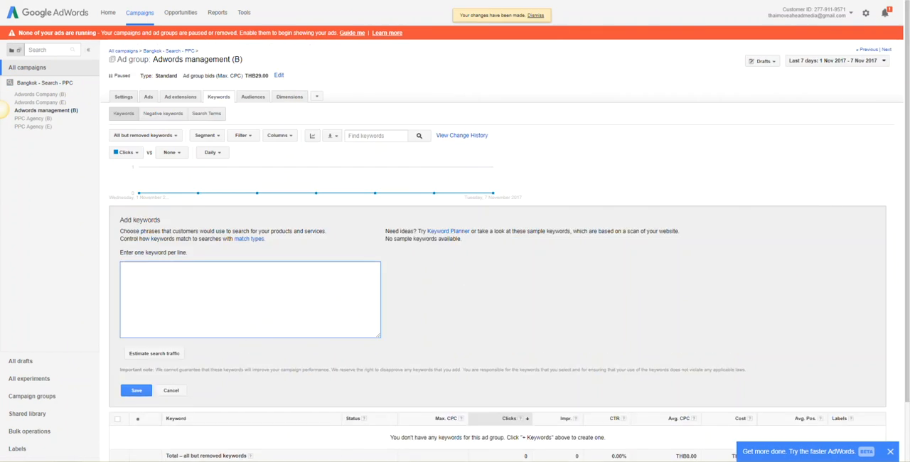
key("ctrl+v")
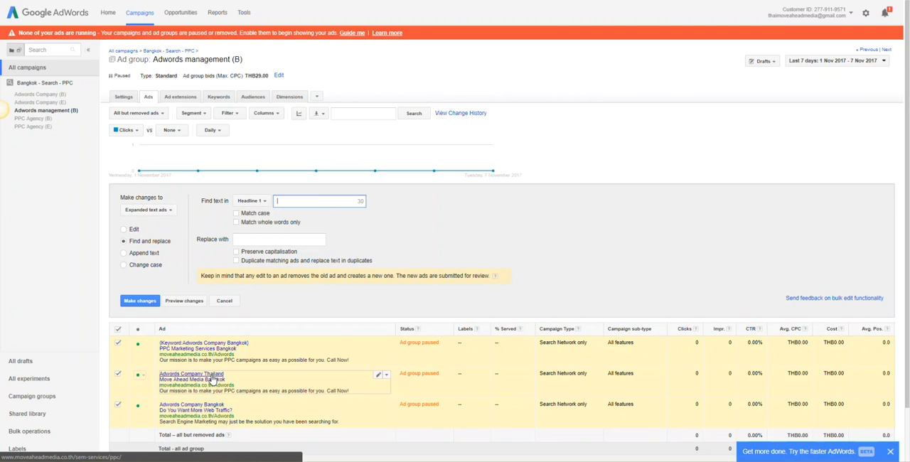
- Replace "Company" with "Management" in the headlines and descriptions of all three Adwords management (B) ads, previewing before applying
left_click(251, 200)
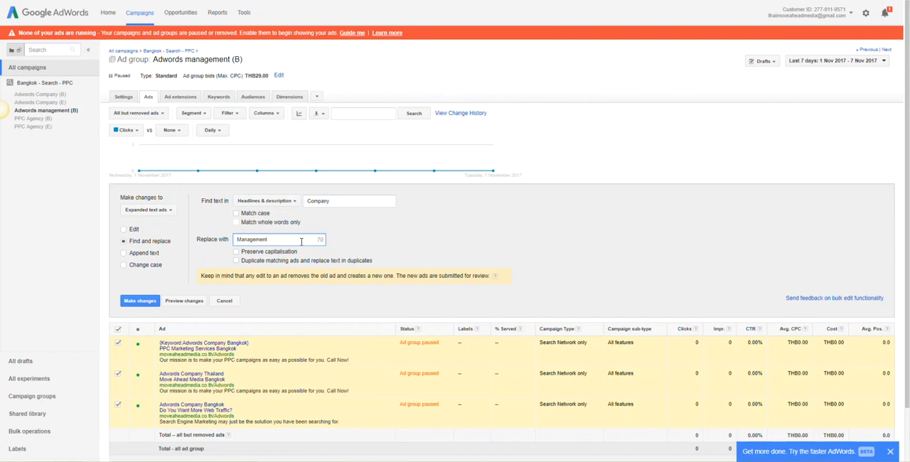
left_click(184, 301)
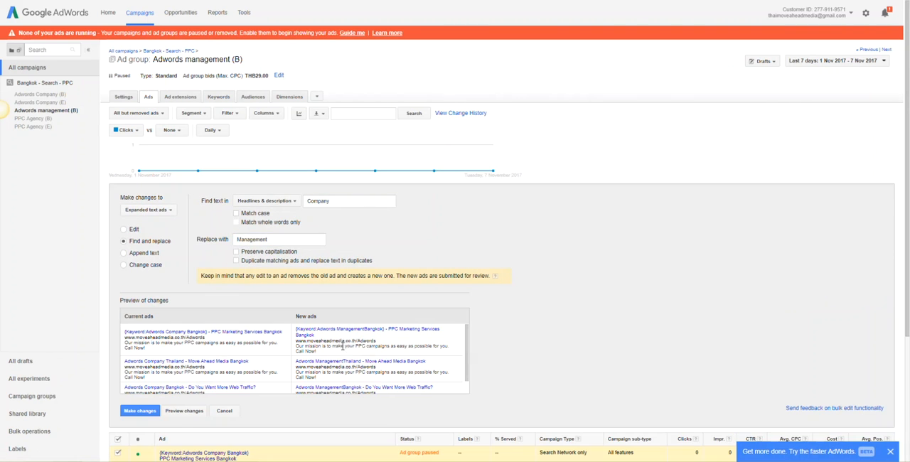
left_click(196, 411)
scroll(345, 341, "down", 3)
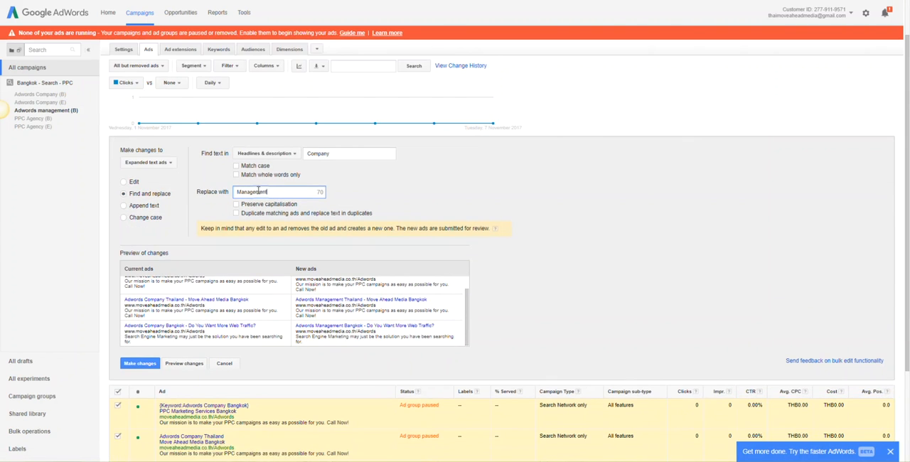
scroll(285, 222, "down", 1)
left_click(140, 315)
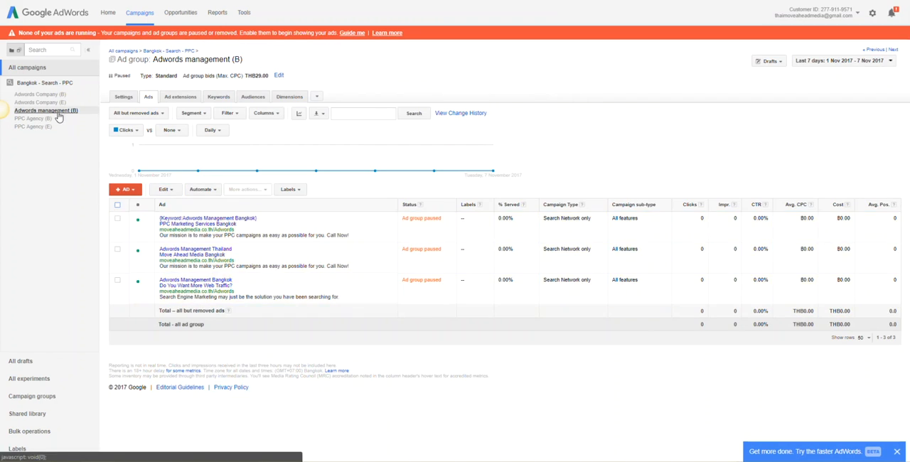
- Duplicate the Adwords management (B) ad group within the Bangkok - Search - PPC campaign by copying and pasting it
left_click(46, 83)
left_click(118, 258)
key("ctrl+c")
key("ctrl+v")
left_click(142, 230)
- Rename the copy of the Adwords management (B) ad group as Adwords management (E)
left_click(341, 278)
key("BackSpace")
key("BackSpace")
key("BackSpace")
key("BackSpace")
key("BackSpace")
type("E)")
left_click(258, 275)
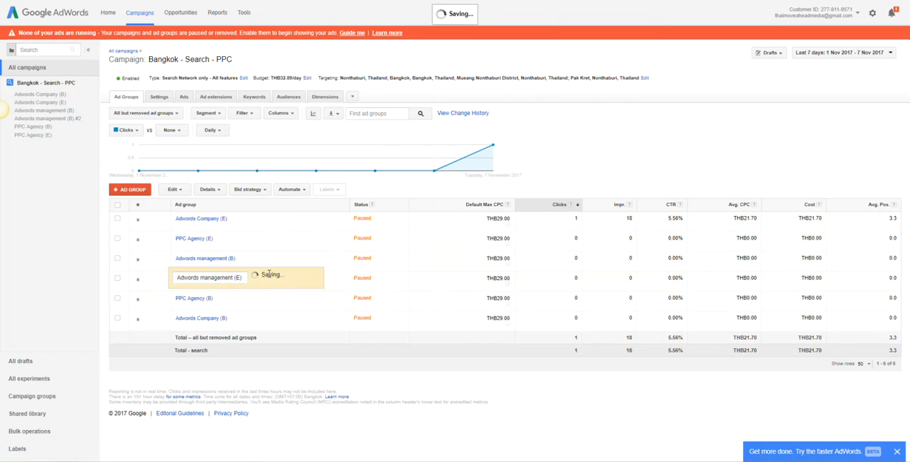
- Remove the modified broad match keywords, including +adwords +management +Bangkok and +adwords +management +Thailand, from Adwords management (E) and return to the campaign's ad groups
left_click(205, 278)
left_click(118, 227)
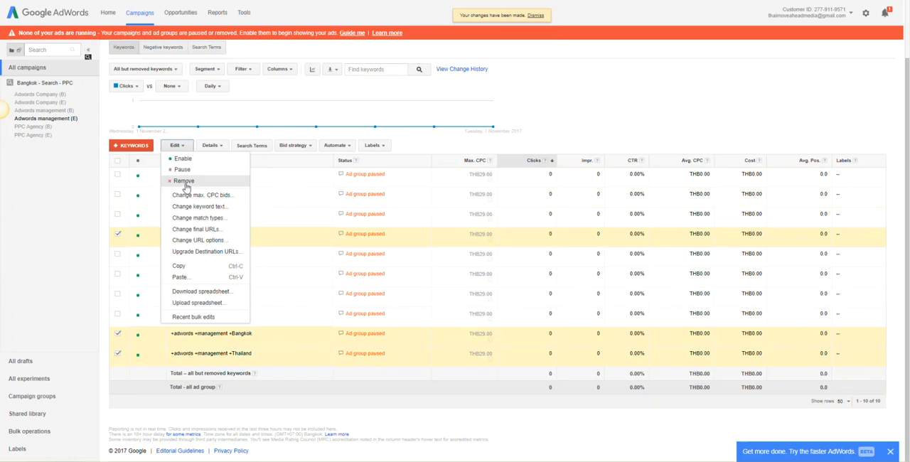
left_click(182, 179)
left_click(46, 83)
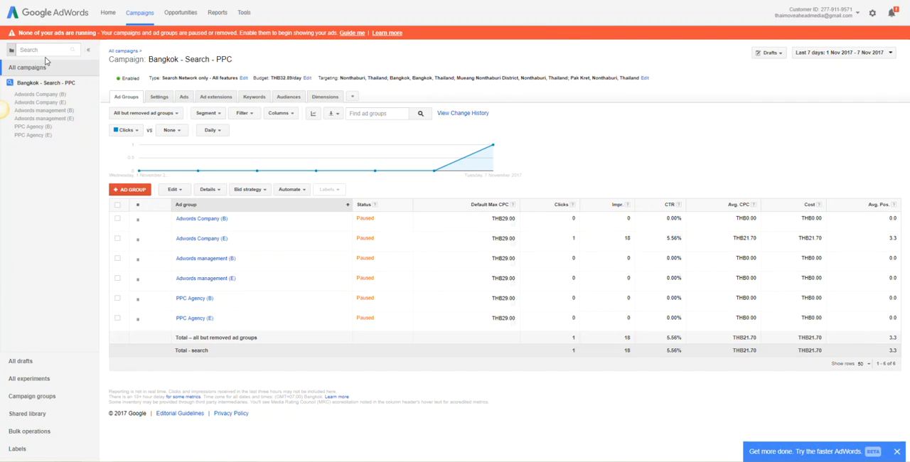